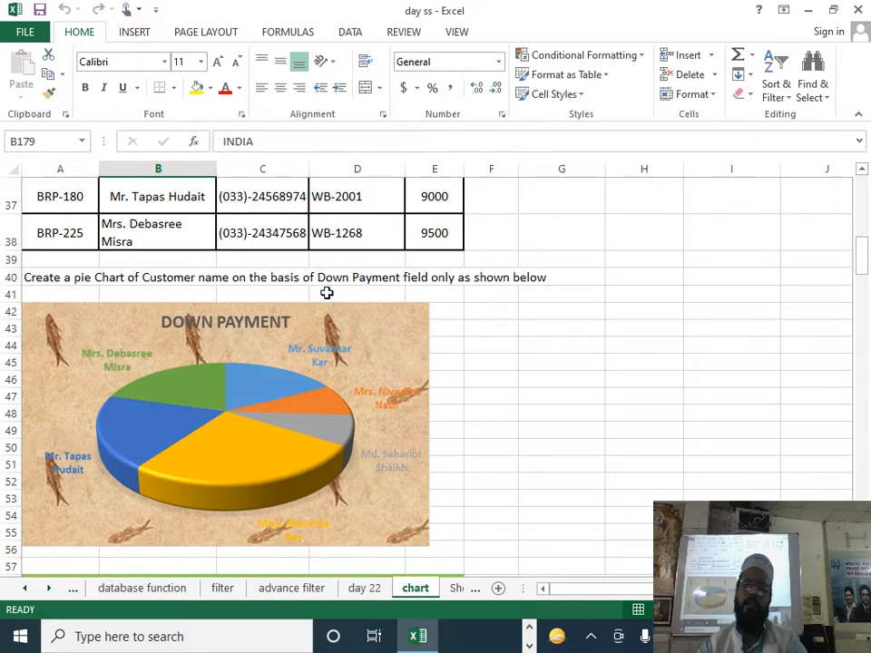
Review the chart examples on the sheet, from the salesman commission bar chart to the Example 4 combo chart
{"action": "scroll", "coordinate": [484, 408], "scroll_direction": "down", "scroll_amount": 5}
{"action": "scroll", "coordinate": [485, 410], "scroll_direction": "down", "scroll_amount": 3}
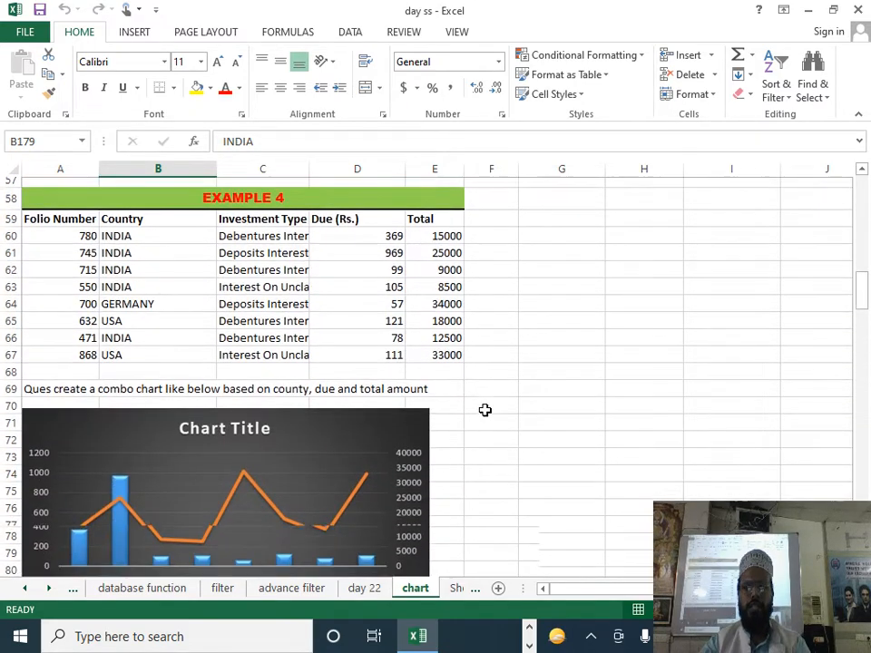
{"action": "scroll", "coordinate": [484, 410], "scroll_direction": "up", "scroll_amount": 1}
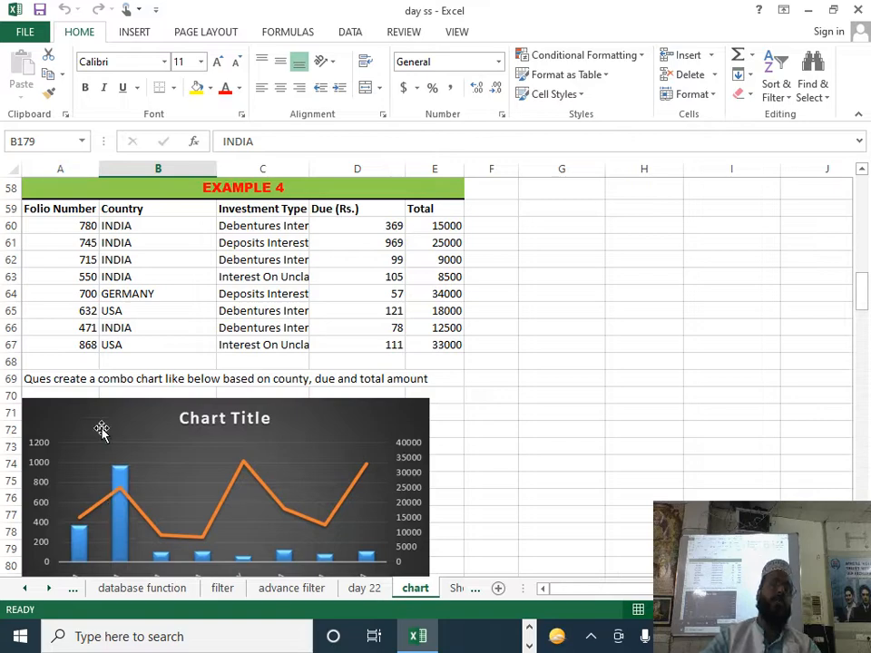
{"action": "scroll", "coordinate": [349, 343], "scroll_direction": "down", "scroll_amount": 1}
{"action": "scroll", "coordinate": [355, 352], "scroll_direction": "down", "scroll_amount": 1}
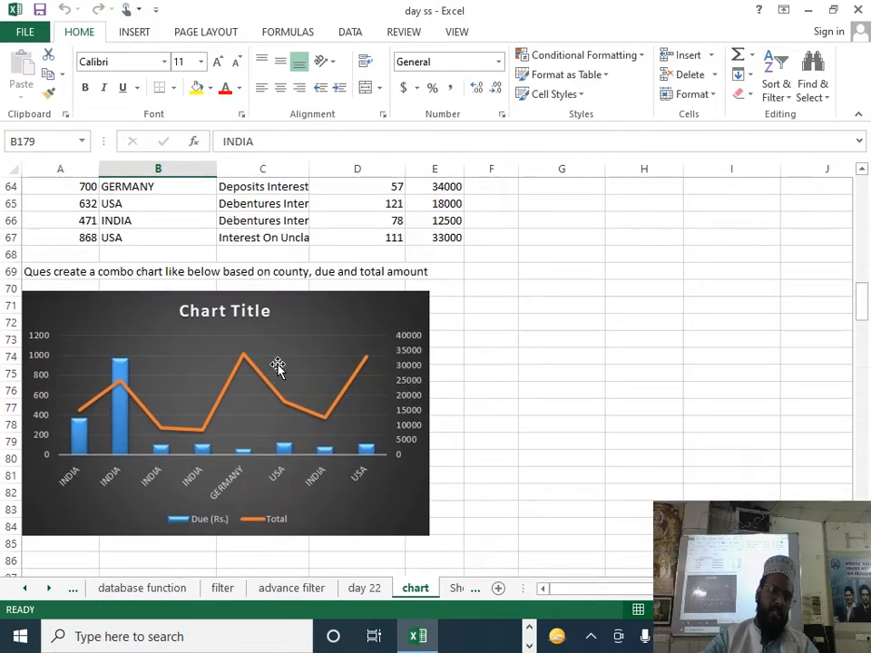
{"action": "scroll", "coordinate": [278, 365], "scroll_direction": "up", "scroll_amount": 20}
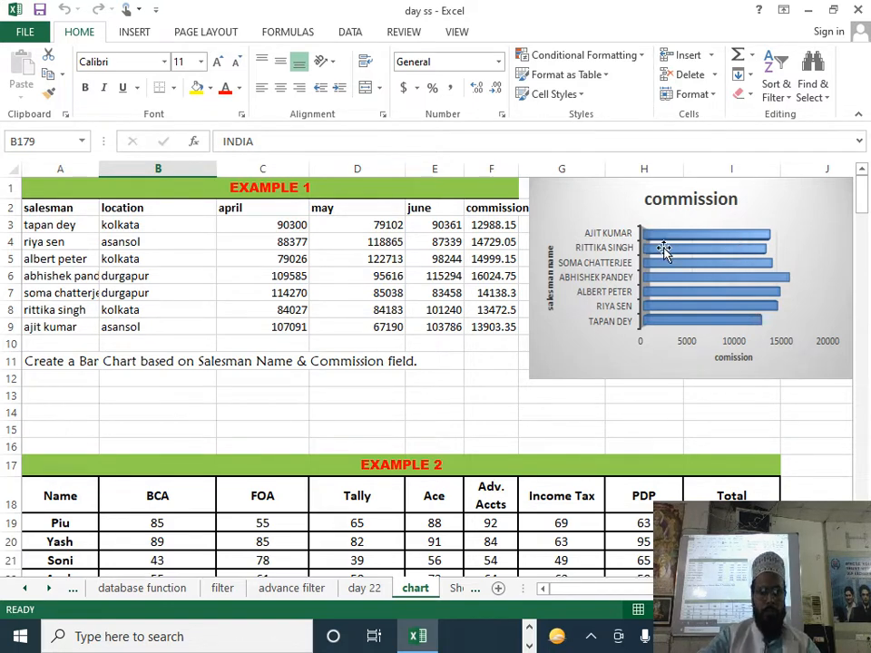
{"action": "scroll", "coordinate": [554, 274], "scroll_direction": "down", "scroll_amount": 5}
{"action": "scroll", "coordinate": [549, 365], "scroll_direction": "up", "scroll_amount": 5}
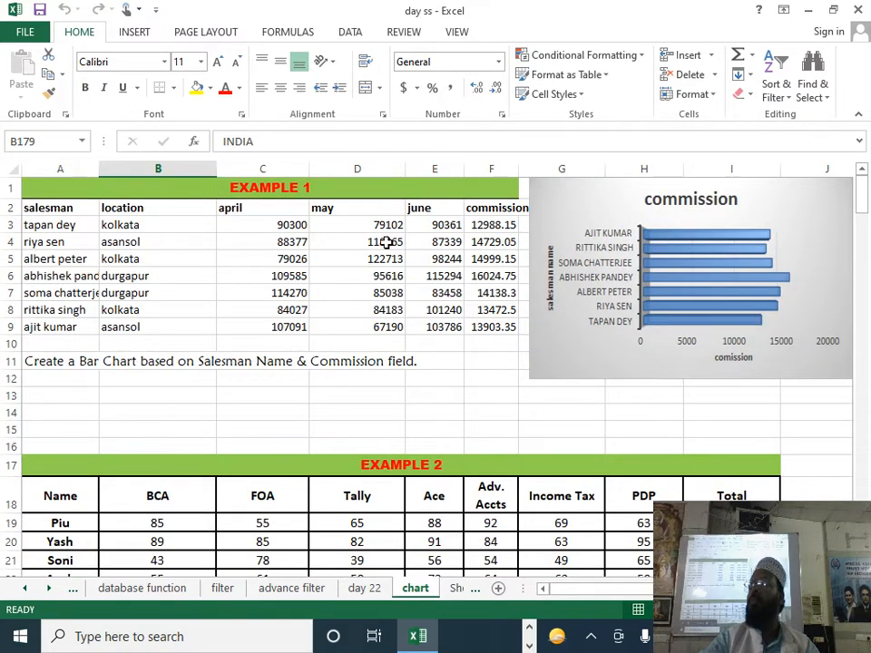
{"action": "scroll", "coordinate": [390, 308], "scroll_direction": "down", "scroll_amount": 9}
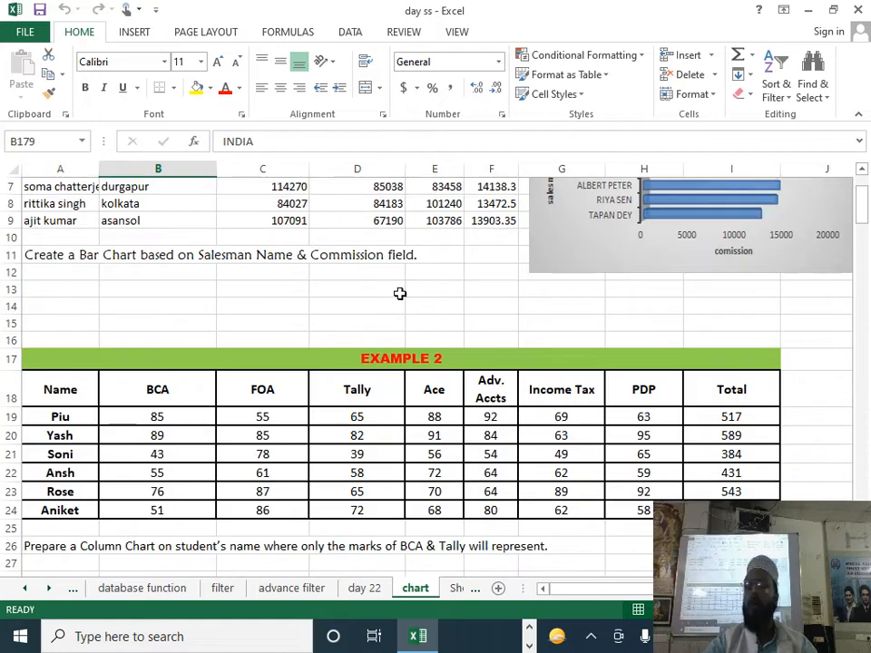
{"action": "scroll", "coordinate": [467, 374], "scroll_direction": "down", "scroll_amount": 4}
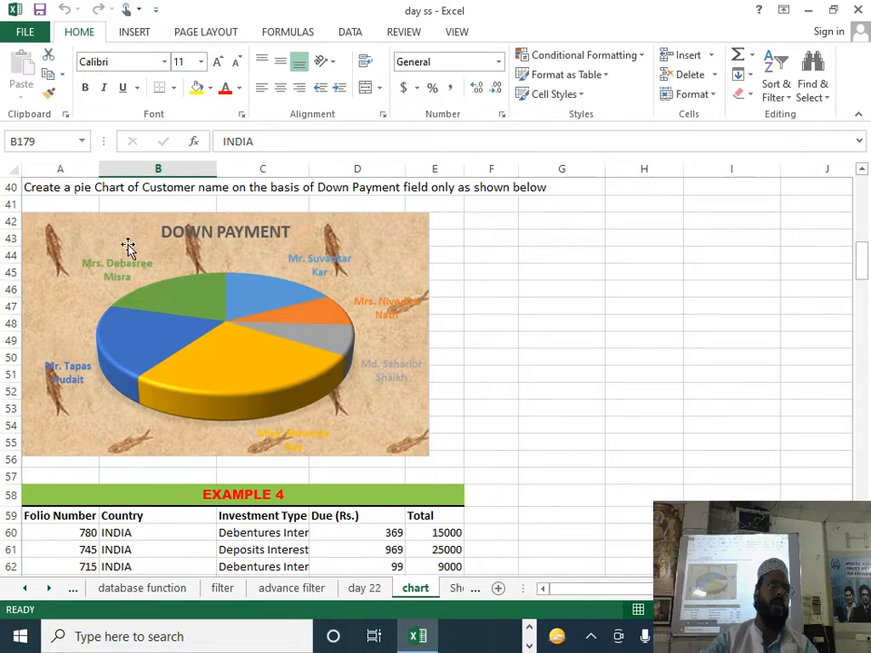
{"action": "scroll", "coordinate": [195, 288], "scroll_direction": "down", "scroll_amount": 3}
{"action": "scroll", "coordinate": [272, 356], "scroll_direction": "down", "scroll_amount": 6}
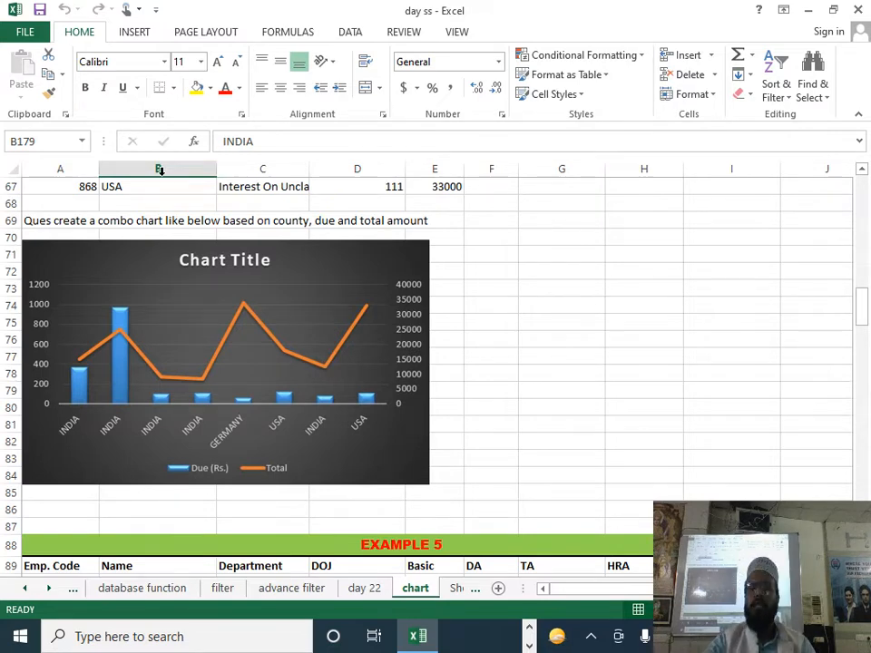
Select the whole Example 4 table including its headers, range A59:E67, as the source data for a chart
{"action": "scroll", "coordinate": [315, 329], "scroll_direction": "up", "scroll_amount": 4}
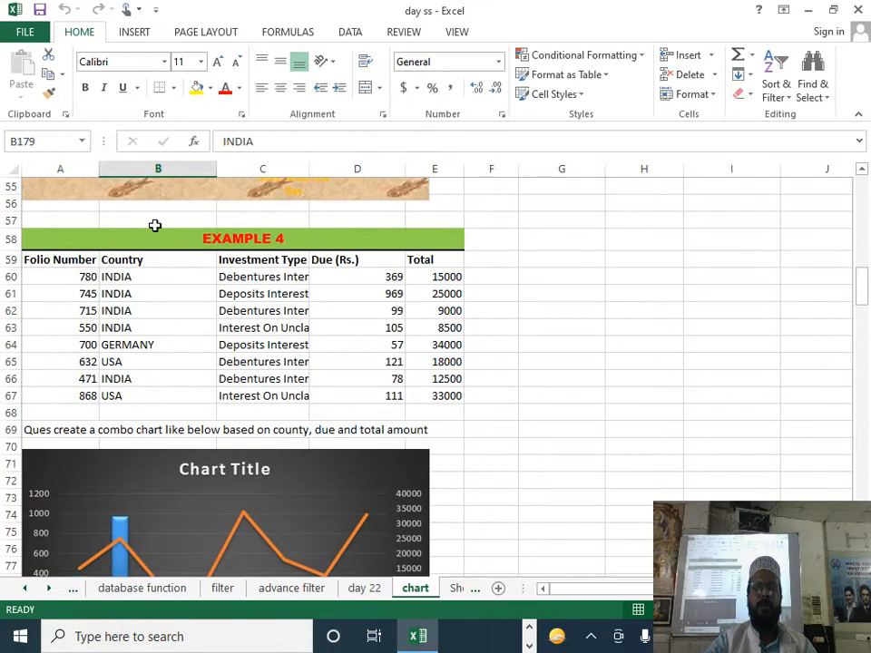
{"action": "left_click_drag", "start_coordinate": [68, 257], "coordinate": [424, 381]}
{"action": "left_click_drag", "start_coordinate": [52, 259], "coordinate": [442, 402]}
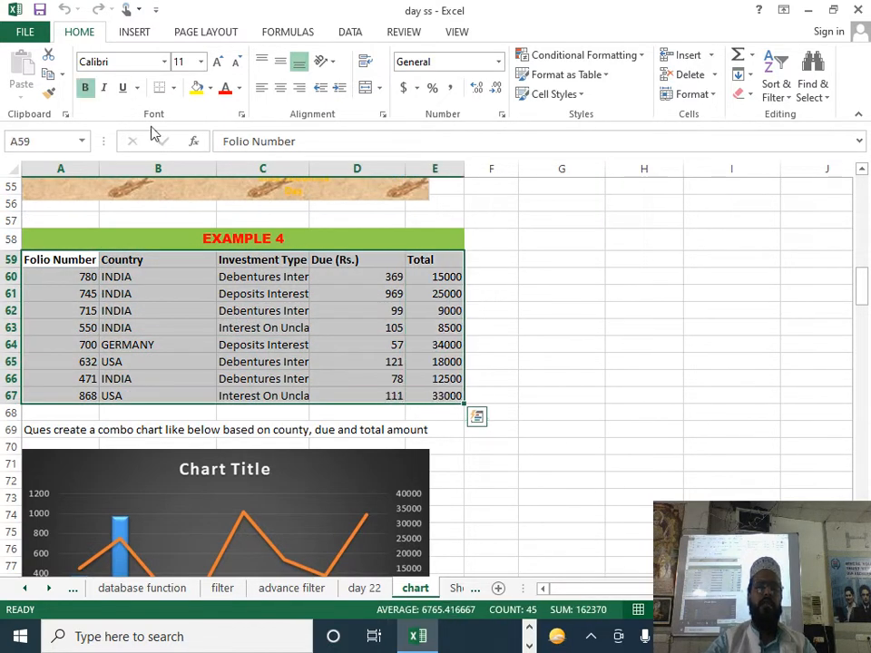
{"action": "left_click", "coordinate": [134, 36]}
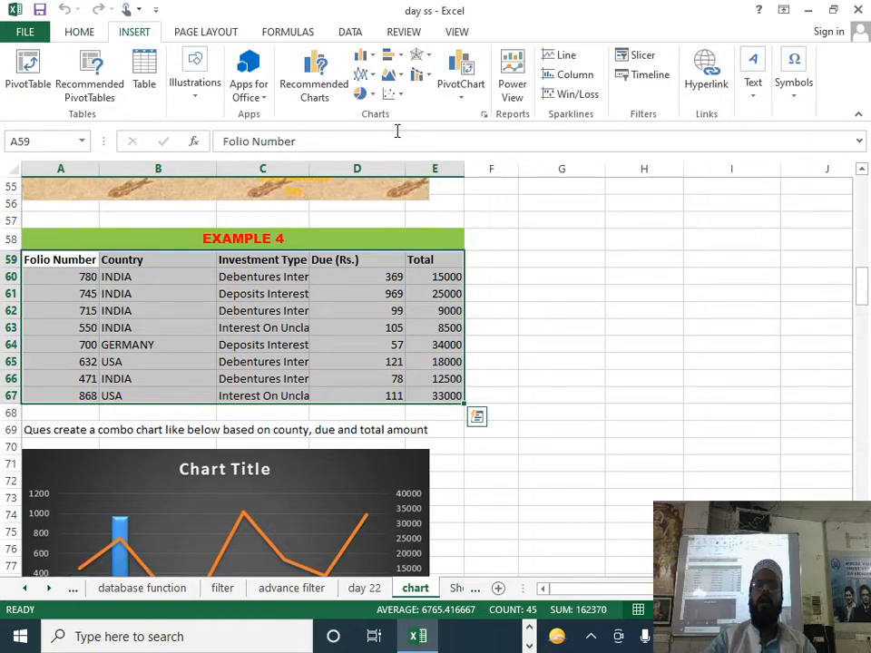
Examine the sample combo chart below the Example 4 table and compare its axes and series with the Country, Due and Total columns
{"action": "left_click", "coordinate": [460, 98]}
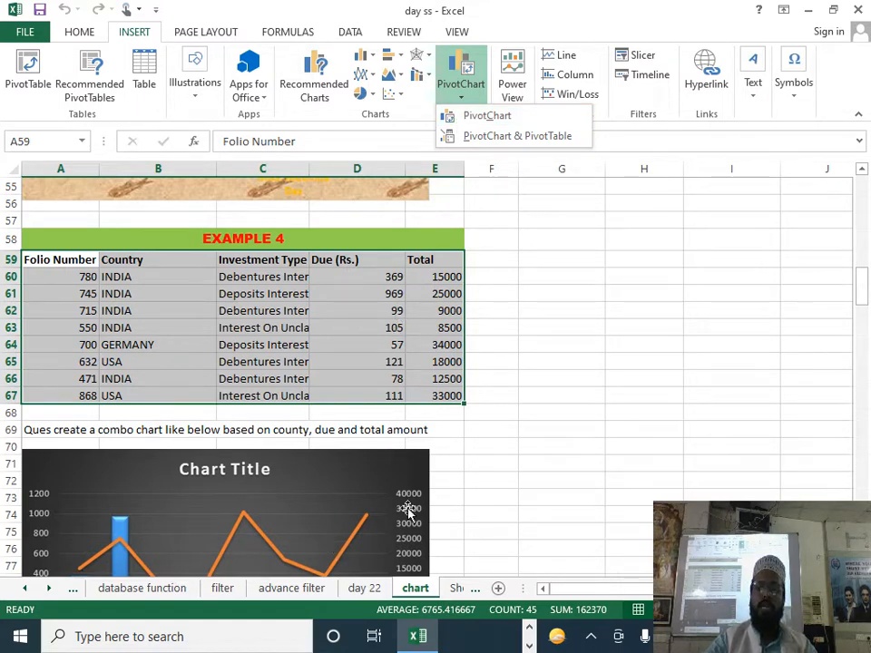
{"action": "left_click", "coordinate": [643, 397]}
{"action": "scroll", "coordinate": [526, 443], "scroll_direction": "down", "scroll_amount": 1}
{"action": "scroll", "coordinate": [527, 443], "scroll_direction": "down", "scroll_amount": 3}
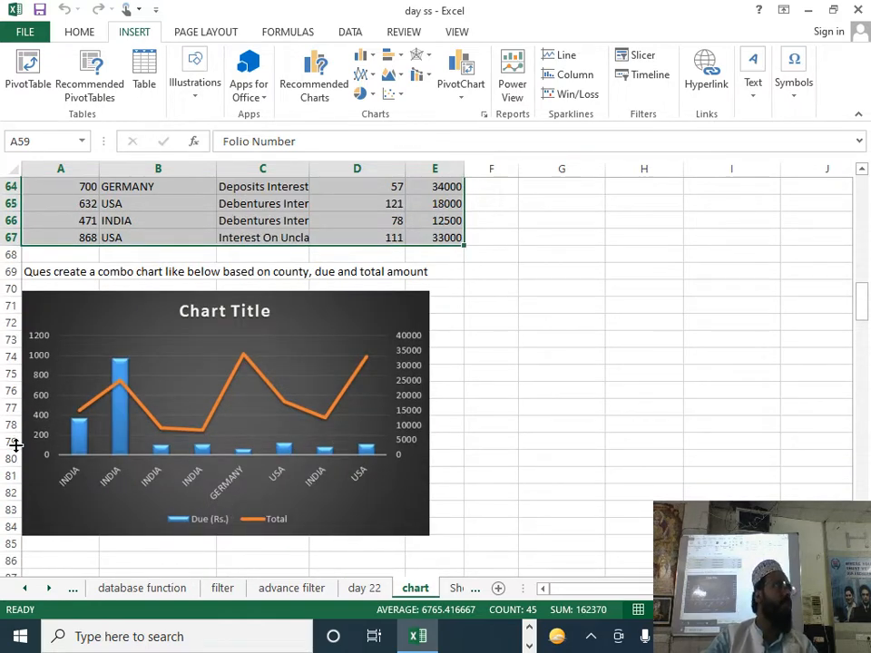
{"action": "scroll", "coordinate": [17, 444], "scroll_direction": "up", "scroll_amount": 3}
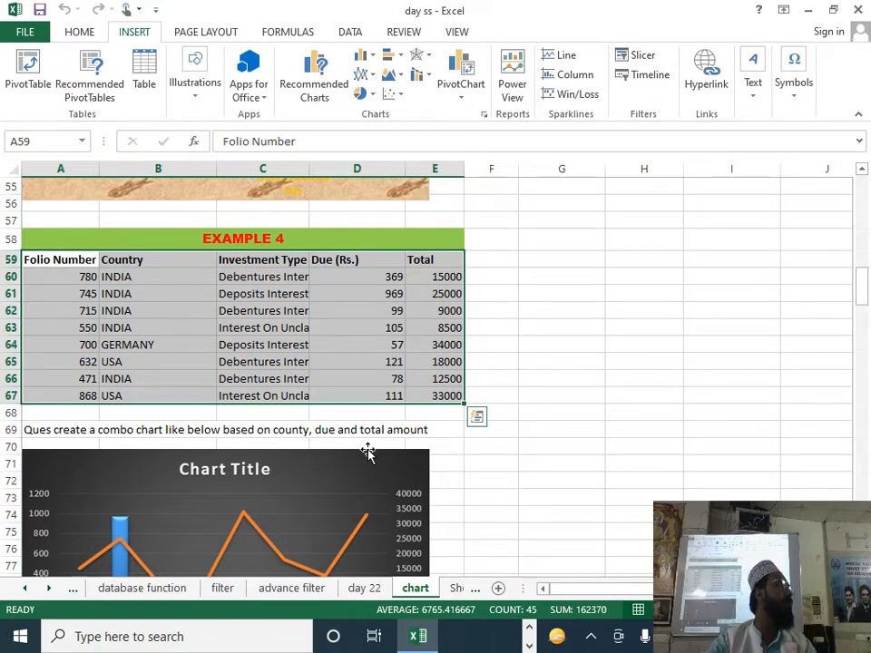
{"action": "scroll", "coordinate": [289, 510], "scroll_direction": "down", "scroll_amount": 2}
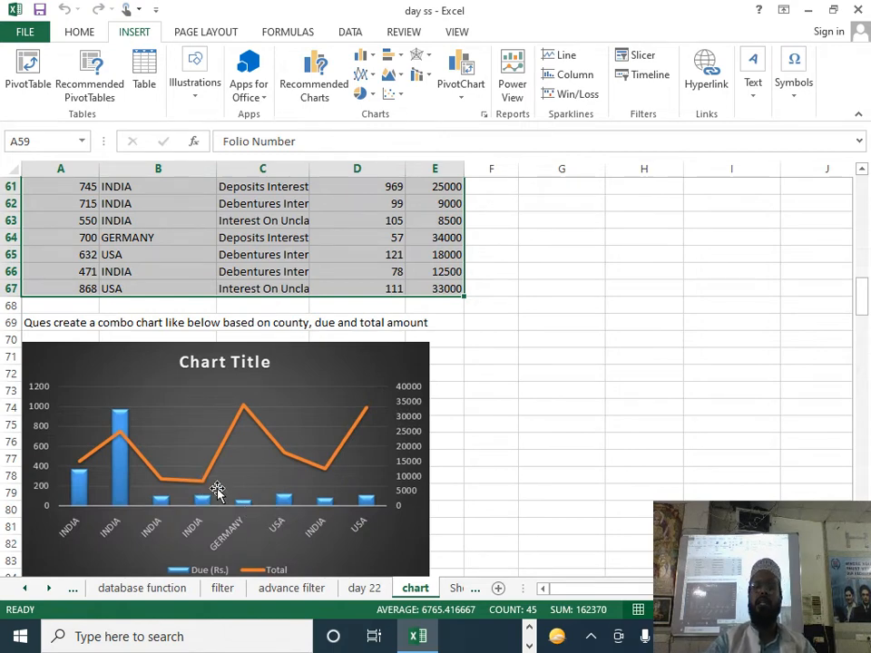
{"action": "scroll", "coordinate": [221, 492], "scroll_direction": "up", "scroll_amount": 3}
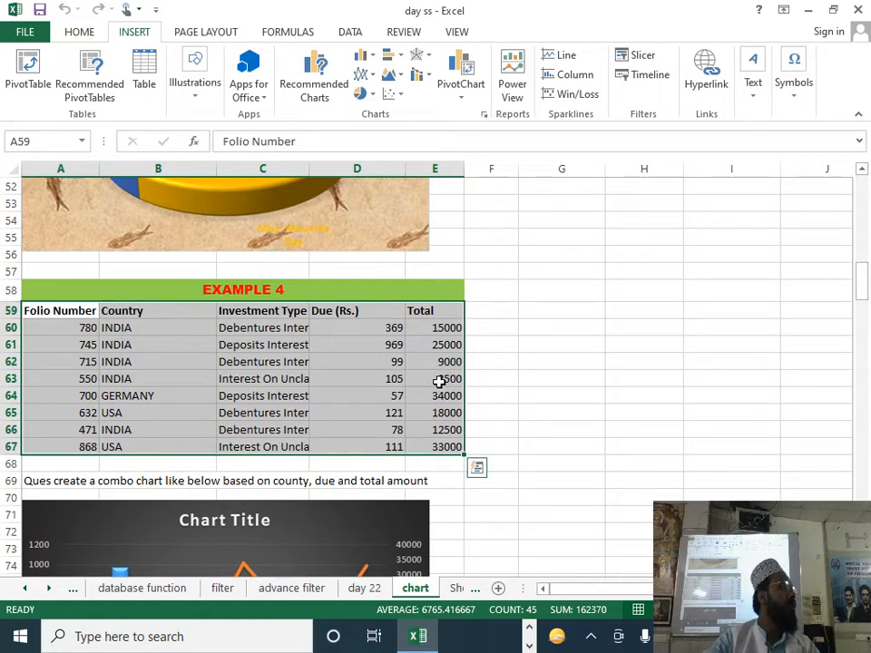
{"action": "scroll", "coordinate": [436, 363], "scroll_direction": "down", "scroll_amount": 2}
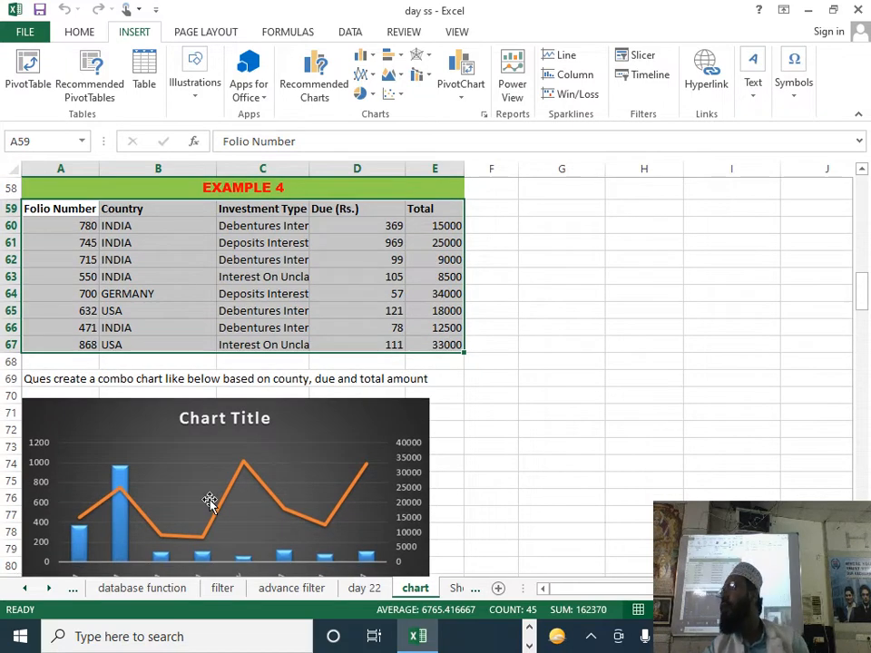
{"action": "scroll", "coordinate": [241, 463], "scroll_direction": "up", "scroll_amount": 1}
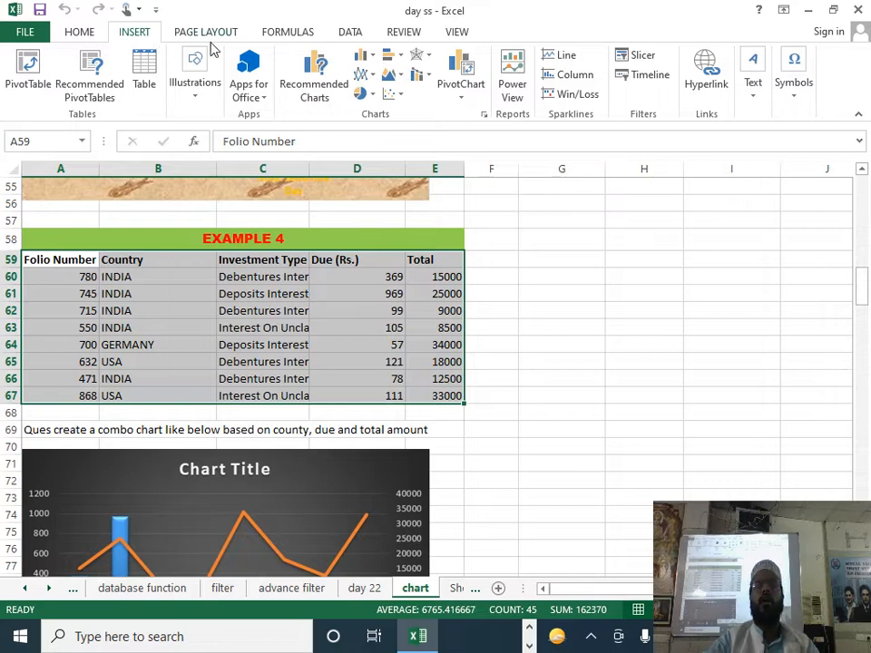
Insert a Clustered Column - Line on Secondary Axis combo chart, with Due (Rs.) as columns and Total as a line on the secondary axis
{"action": "left_click", "coordinate": [311, 94]}
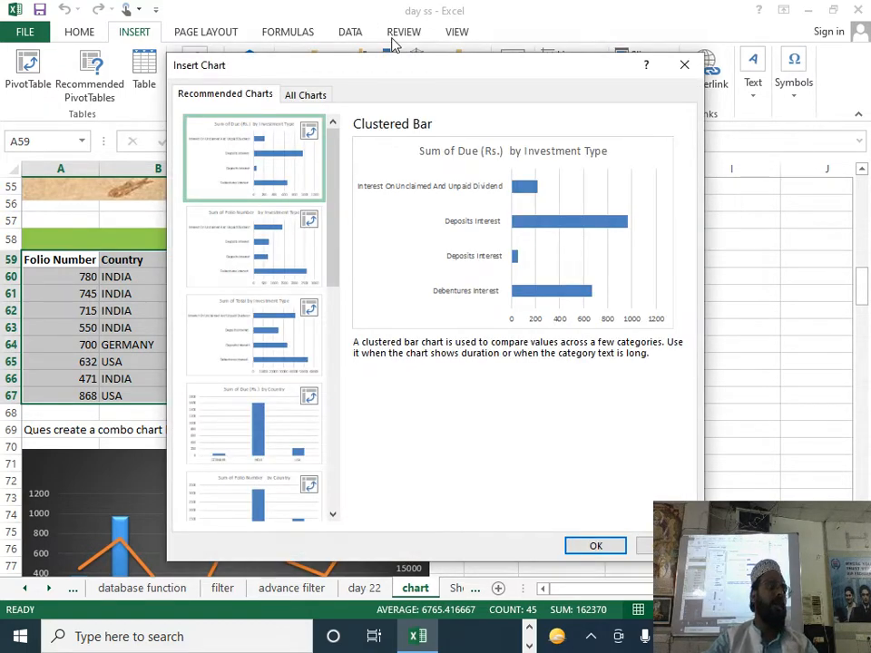
{"action": "left_click", "coordinate": [311, 102]}
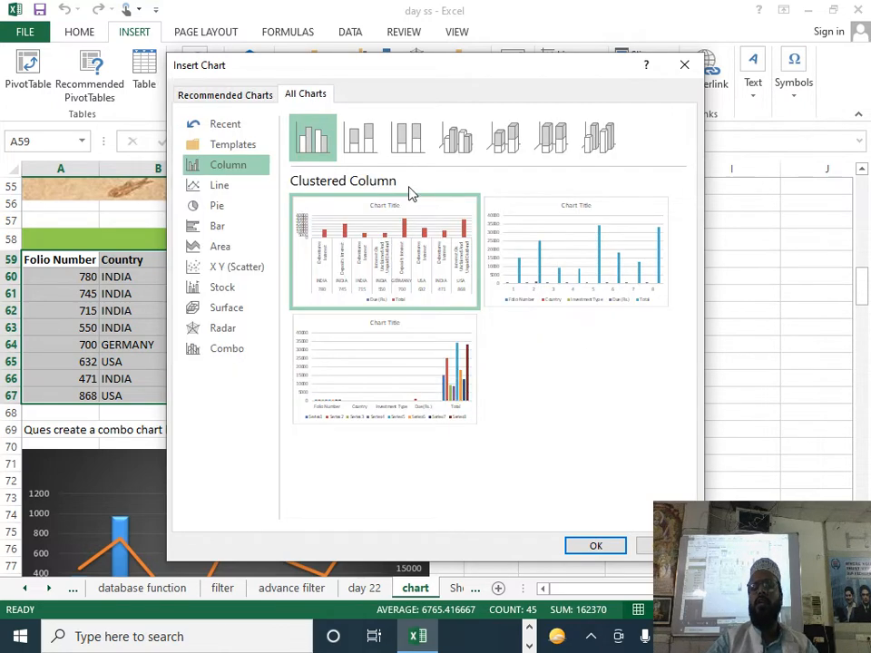
{"action": "left_click", "coordinate": [230, 356]}
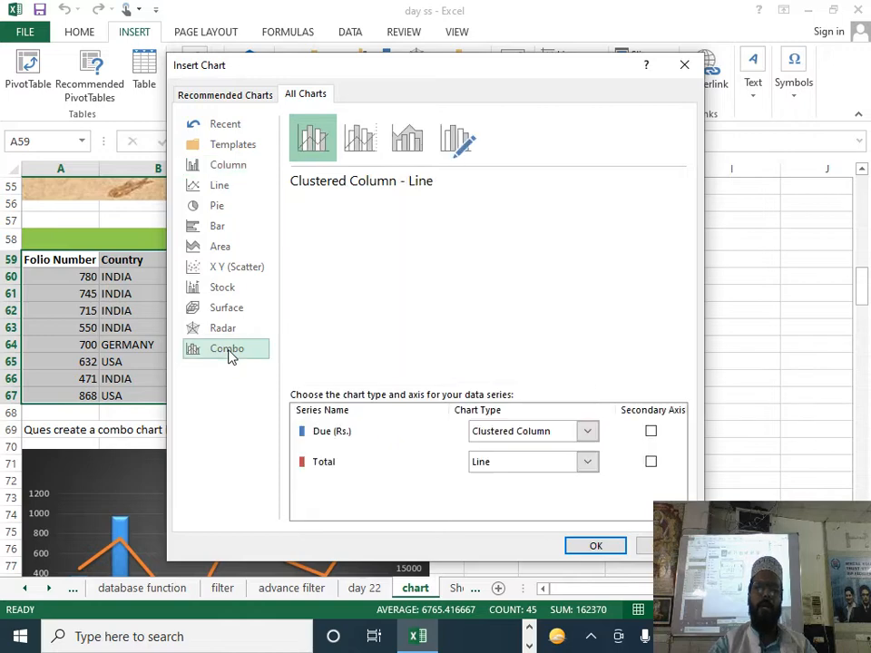
{"action": "left_click", "coordinate": [361, 139]}
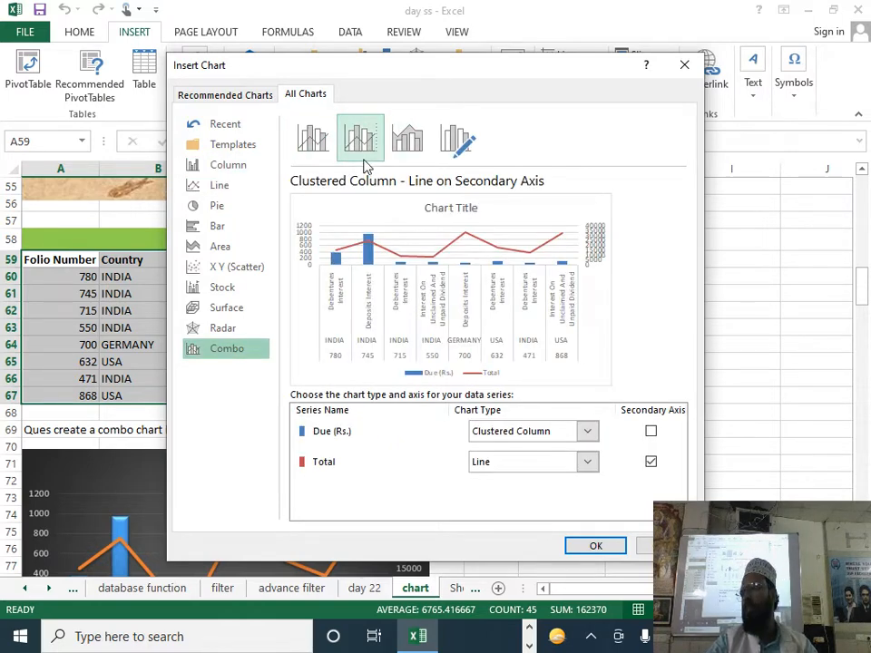
{"action": "left_click", "coordinate": [596, 543]}
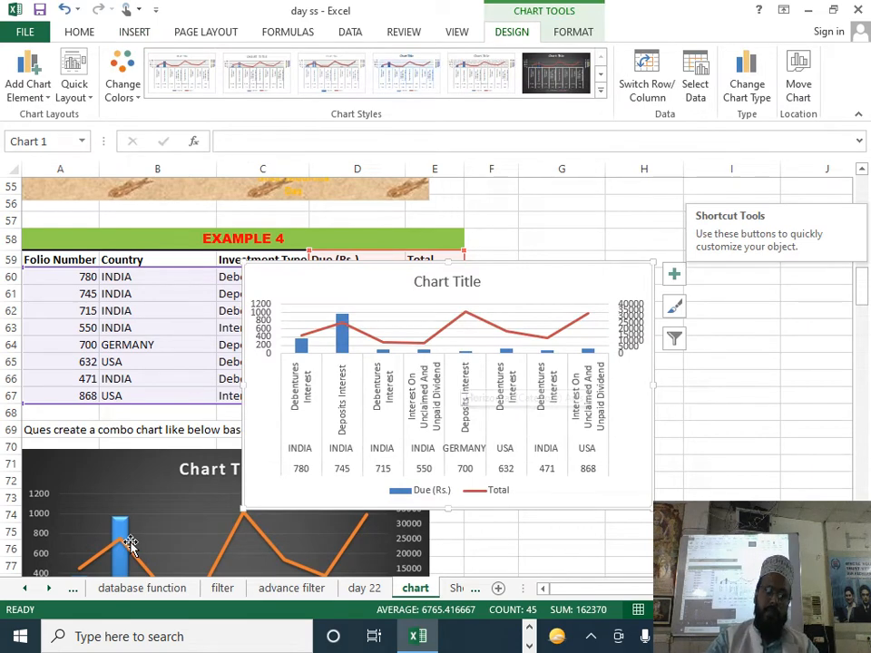
Move the new combo chart beside the sample chart, so that it starts around row 70 below the Example 4 table
{"action": "scroll", "coordinate": [136, 481], "scroll_direction": "down", "scroll_amount": 2}
{"action": "scroll", "coordinate": [195, 426], "scroll_direction": "down", "scroll_amount": 1}
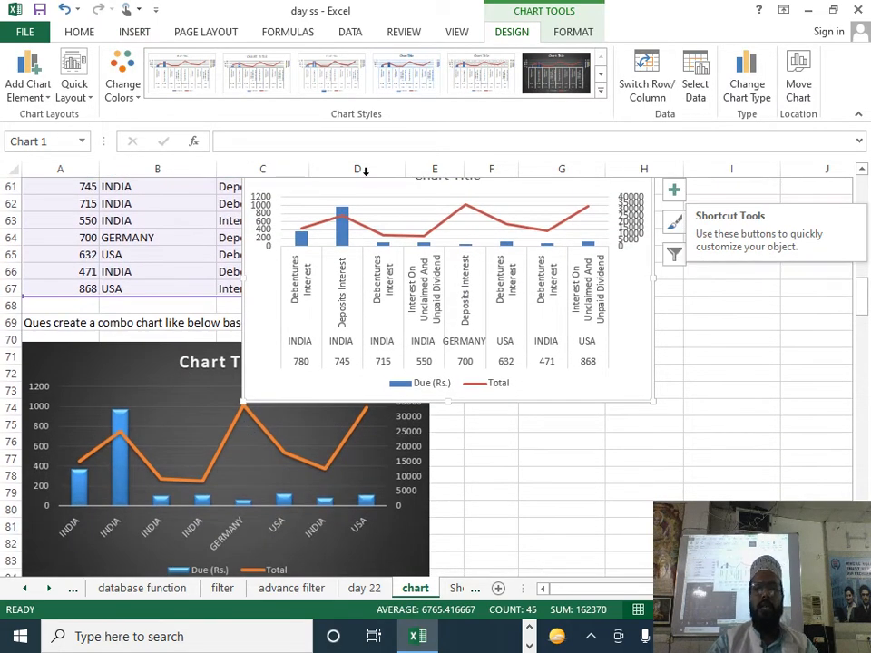
{"action": "left_click_drag", "start_coordinate": [373, 196], "coordinate": [540, 374]}
{"action": "scroll", "coordinate": [298, 408], "scroll_direction": "down", "scroll_amount": 2}
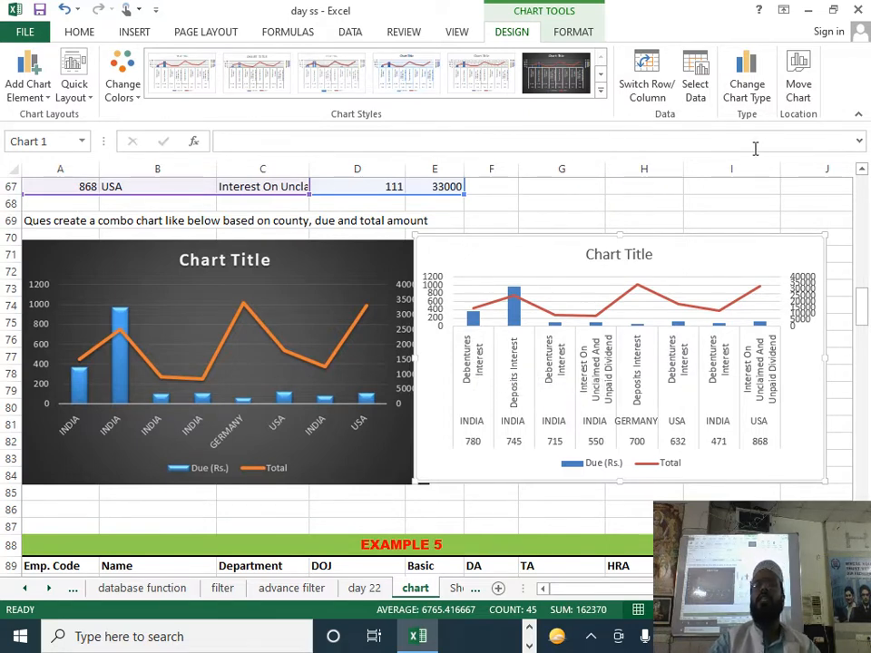
Change the chart's horizontal axis labels to the country names in B60:B67
{"action": "left_click", "coordinate": [698, 80]}
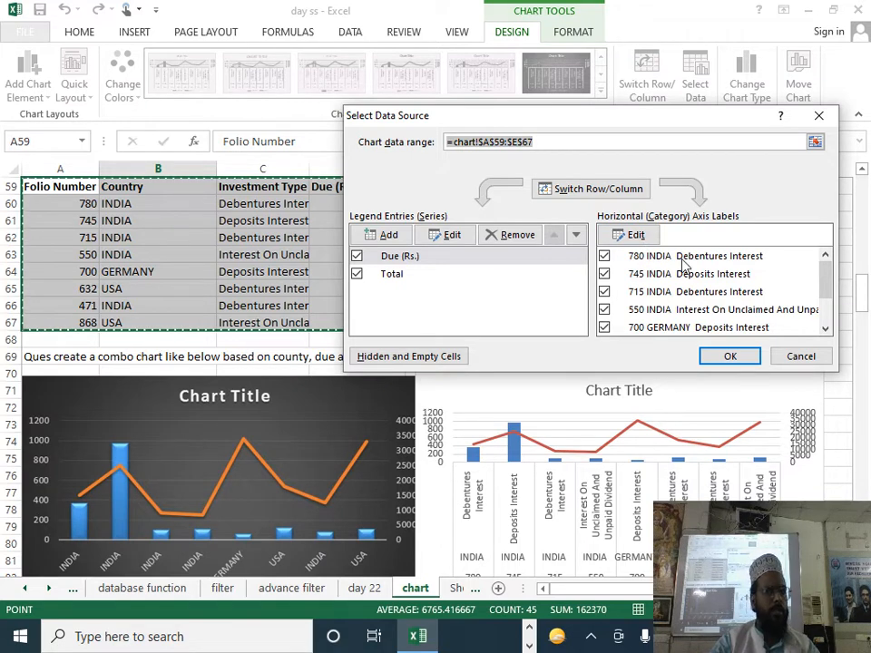
{"action": "left_click", "coordinate": [638, 235]}
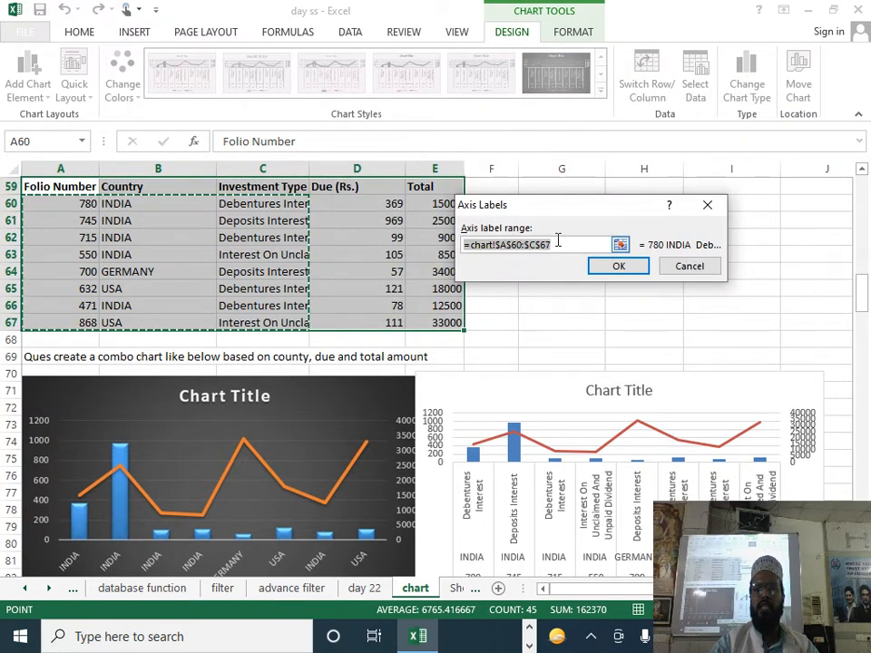
{"action": "left_click_drag", "start_coordinate": [154, 201], "coordinate": [154, 315]}
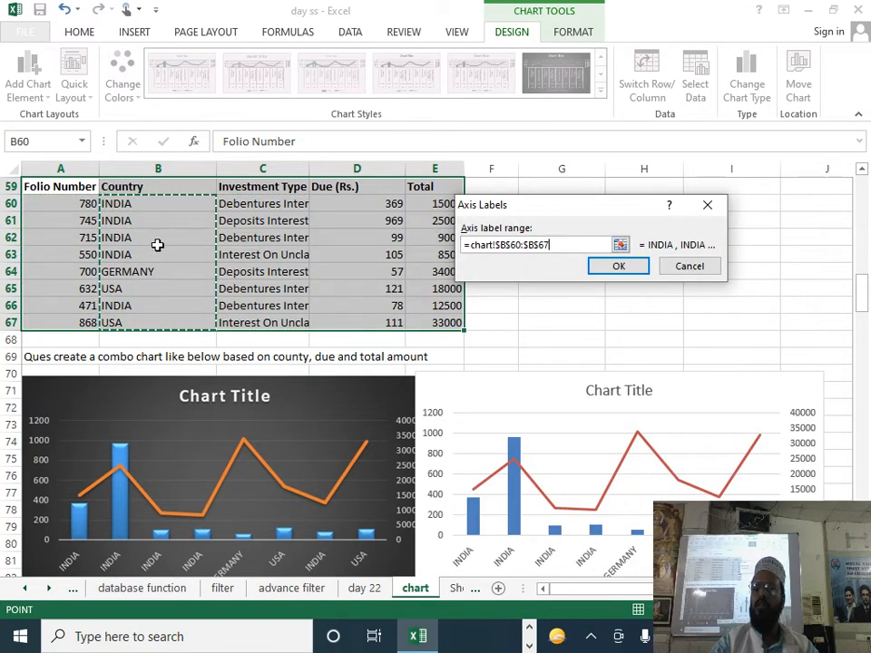
{"action": "left_click", "coordinate": [618, 267]}
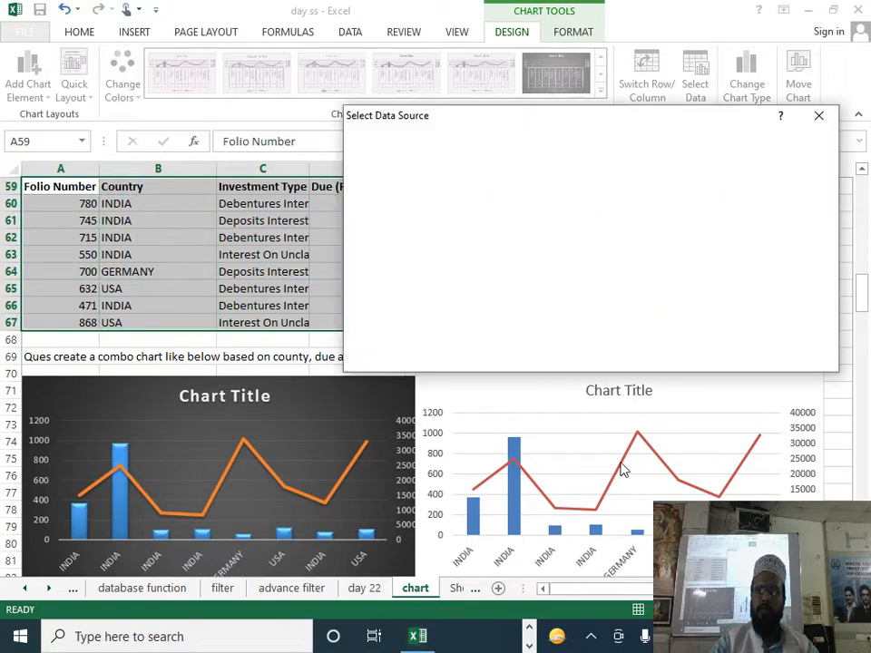
{"action": "left_click", "coordinate": [730, 356]}
Apply the dark-background chart style to the new combo chart to match the sample, and compare the two charts
{"action": "scroll", "coordinate": [540, 442], "scroll_direction": "down", "scroll_amount": 1}
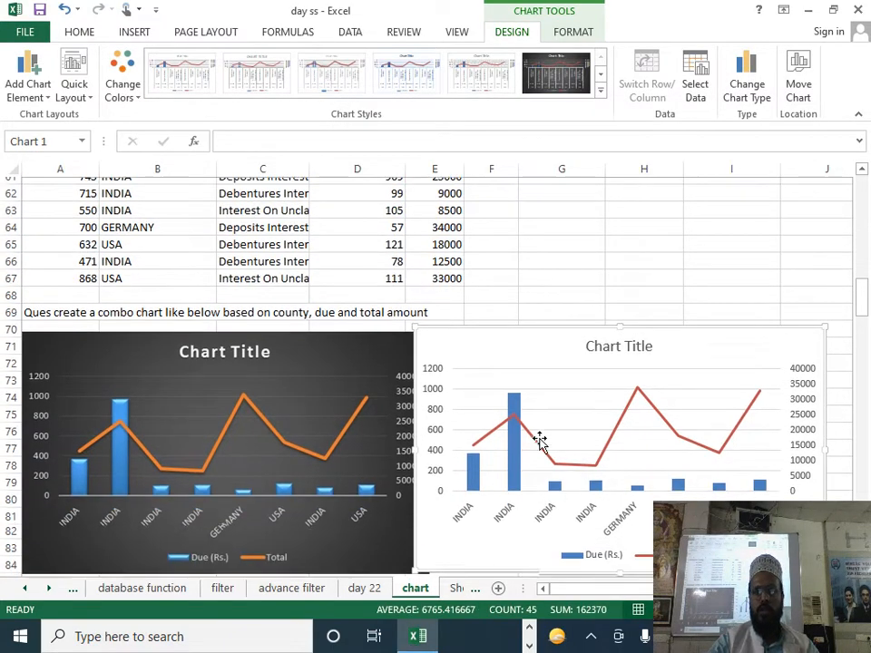
{"action": "scroll", "coordinate": [540, 442], "scroll_direction": "down", "scroll_amount": 1}
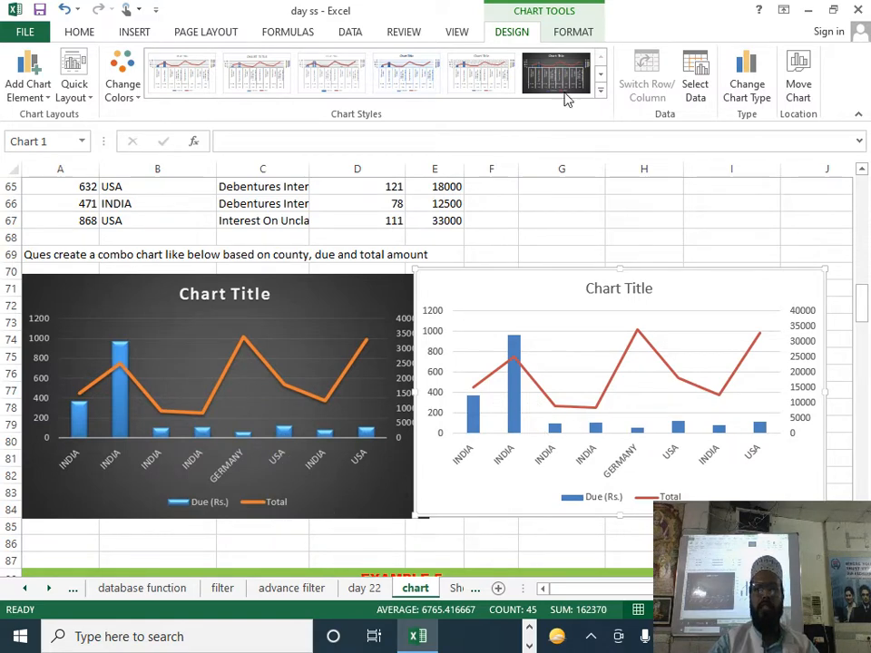
{"action": "left_click", "coordinate": [600, 91]}
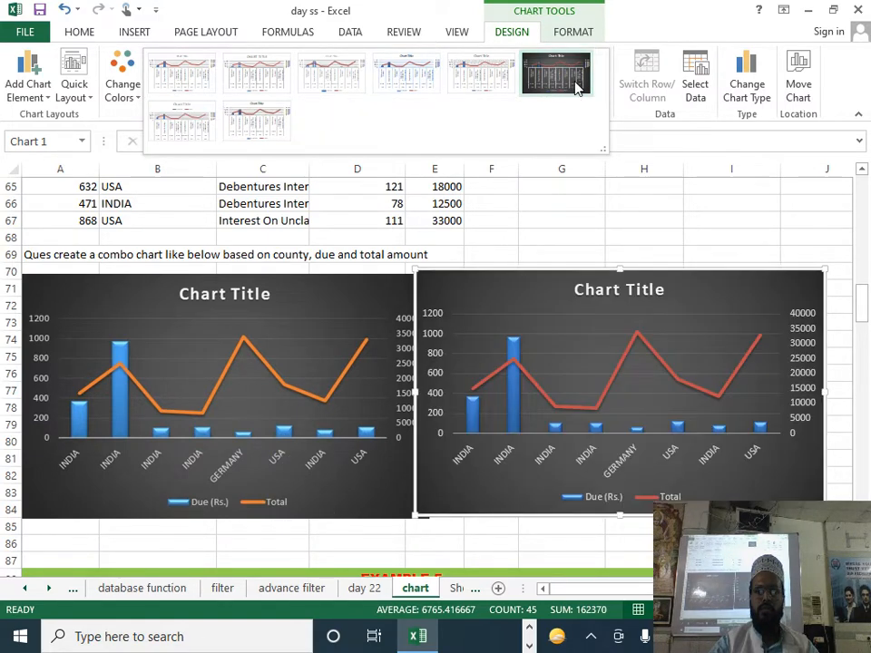
{"action": "left_click", "coordinate": [575, 85]}
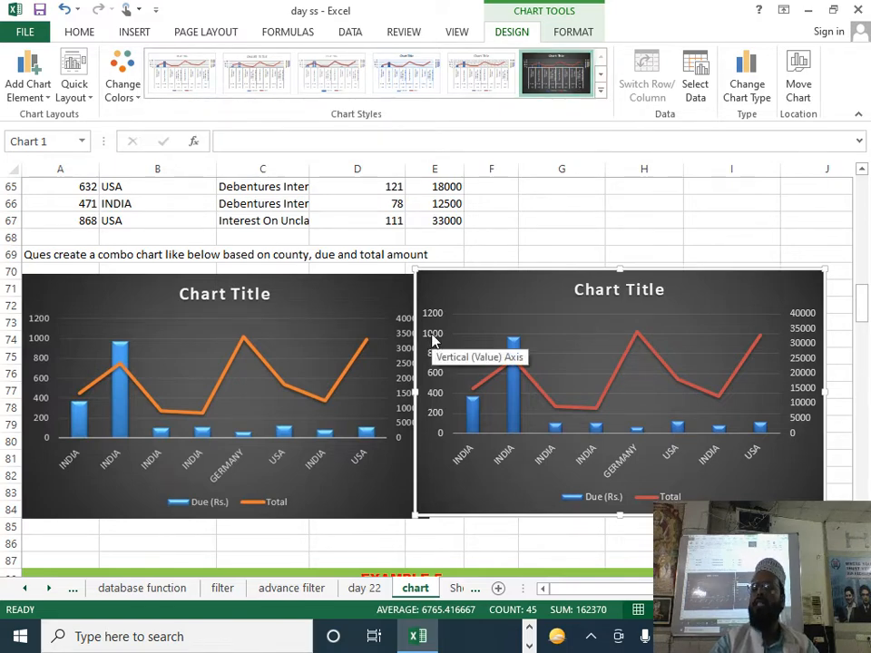
{"action": "scroll", "coordinate": [434, 339], "scroll_direction": "down", "scroll_amount": 3}
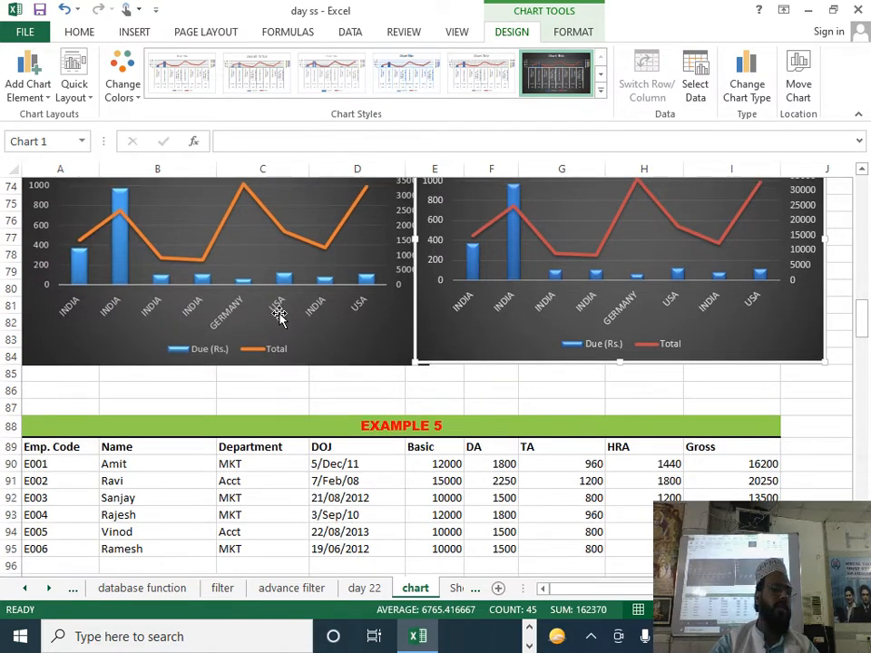
{"action": "scroll", "coordinate": [432, 330], "scroll_direction": "up", "scroll_amount": 2}
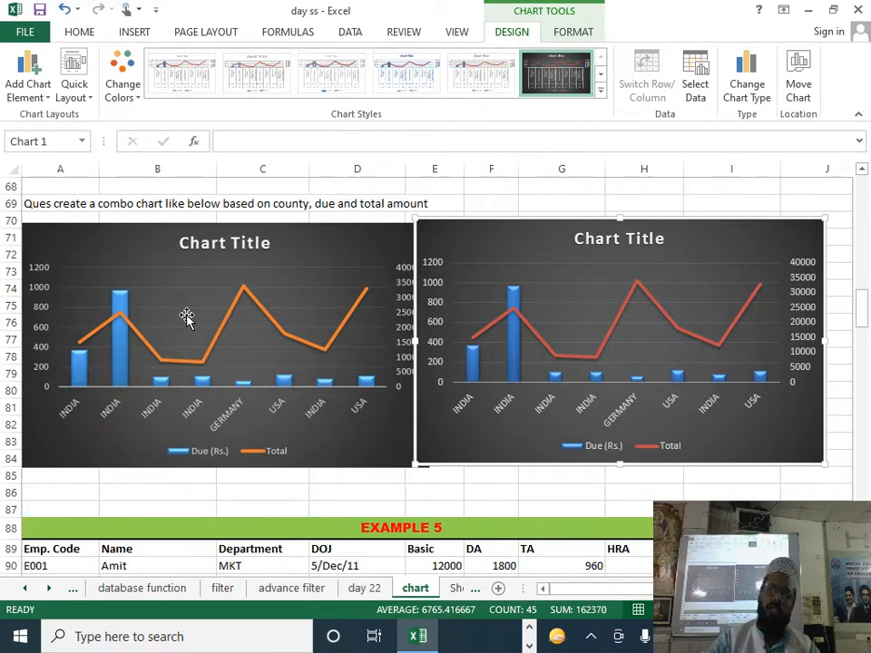
Insert a PivotChart from the Example 5 table A89:I95, placed on the existing worksheet at cell I97
{"action": "scroll", "coordinate": [206, 308], "scroll_direction": "down", "scroll_amount": 6}
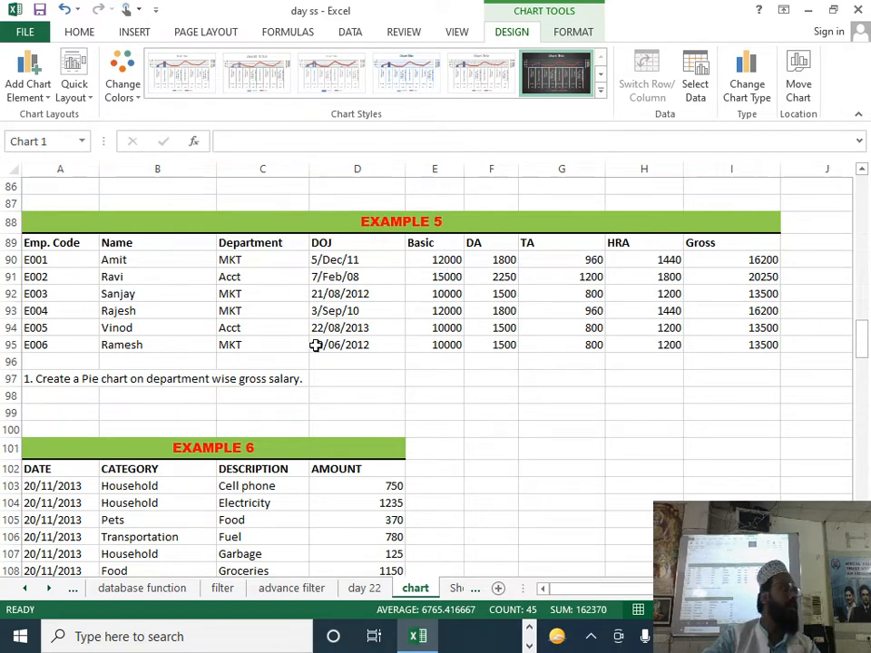
{"action": "left_click", "coordinate": [428, 375]}
{"action": "left_click_drag", "start_coordinate": [64, 247], "coordinate": [711, 350]}
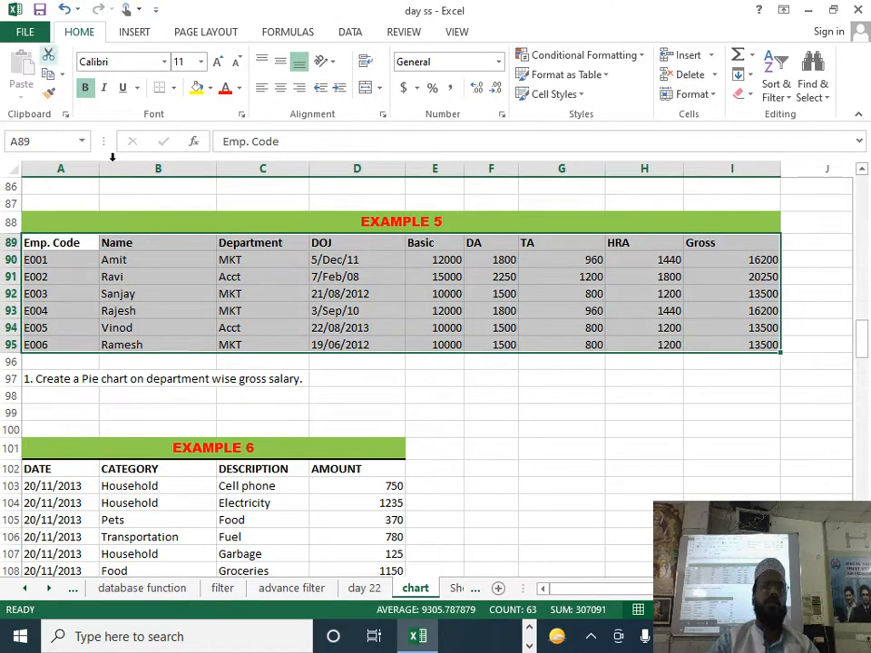
{"action": "left_click", "coordinate": [134, 35]}
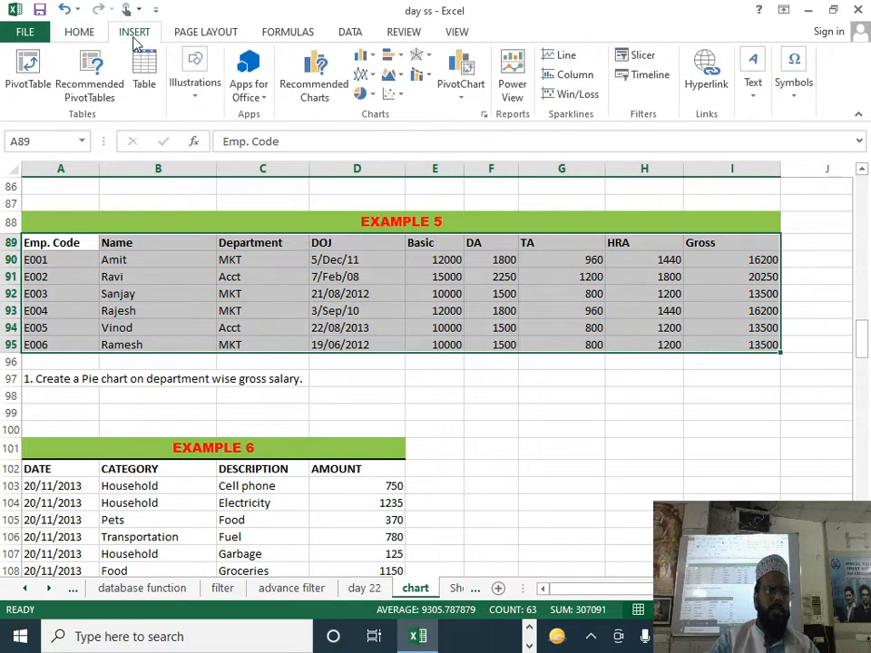
{"action": "left_click", "coordinate": [461, 96]}
{"action": "left_click", "coordinate": [486, 118]}
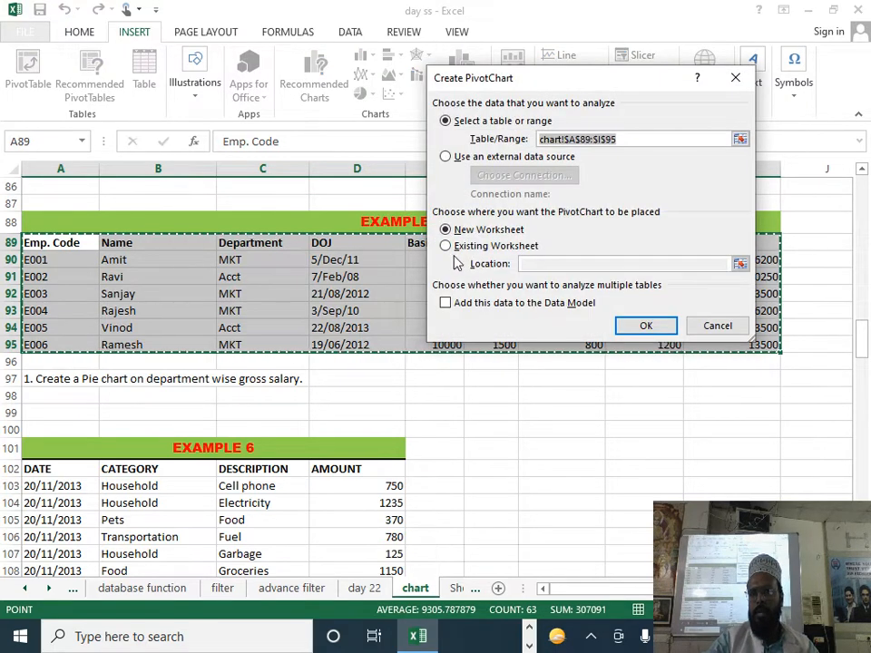
{"action": "left_click", "coordinate": [471, 246]}
{"action": "left_click", "coordinate": [761, 380]}
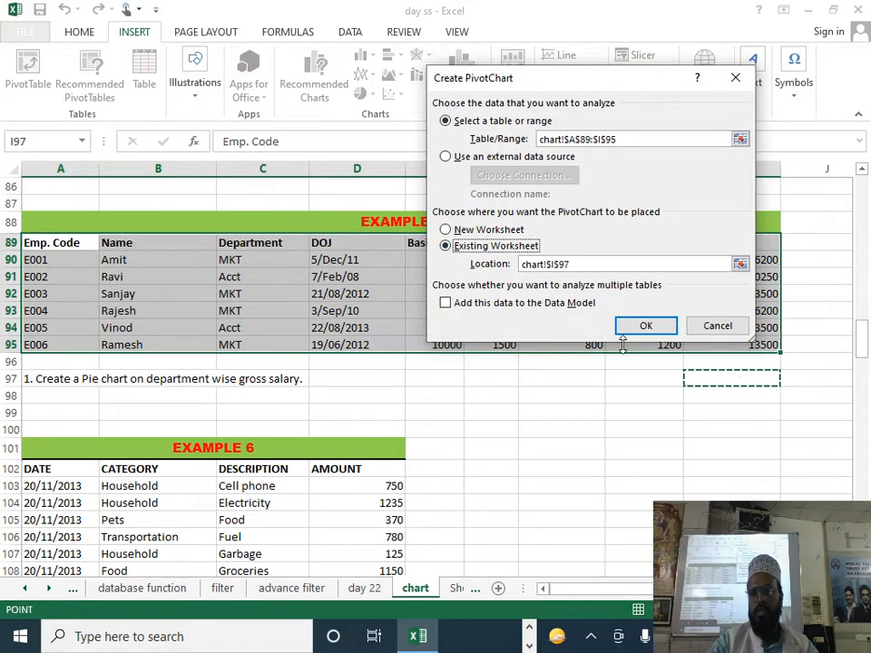
{"action": "left_click", "coordinate": [645, 325]}
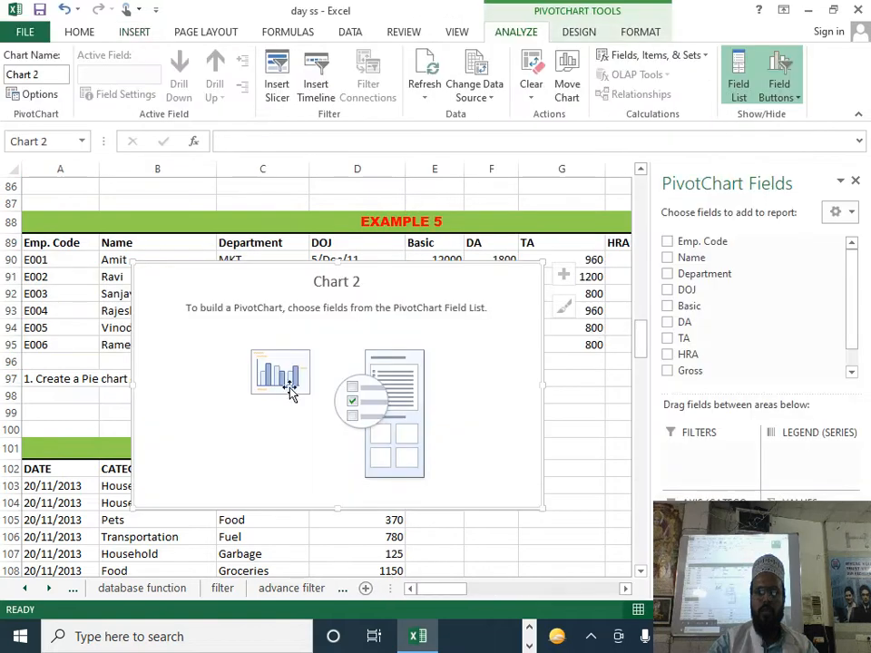
Add the Department and Gross fields to the new PivotChart and position the chart over the Example 5 area
{"action": "left_click_drag", "start_coordinate": [299, 289], "coordinate": [403, 449]}
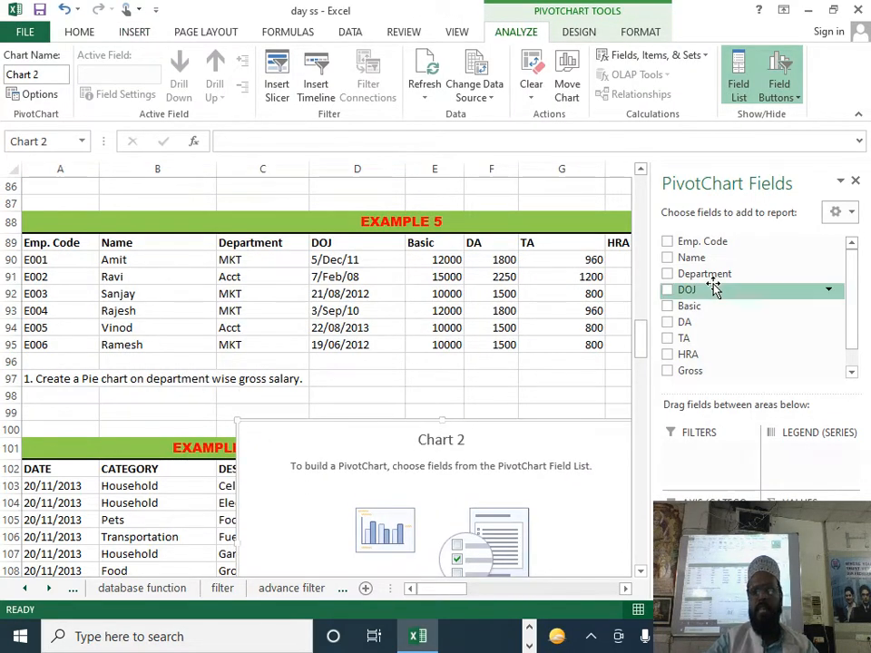
{"action": "left_click", "coordinate": [668, 275]}
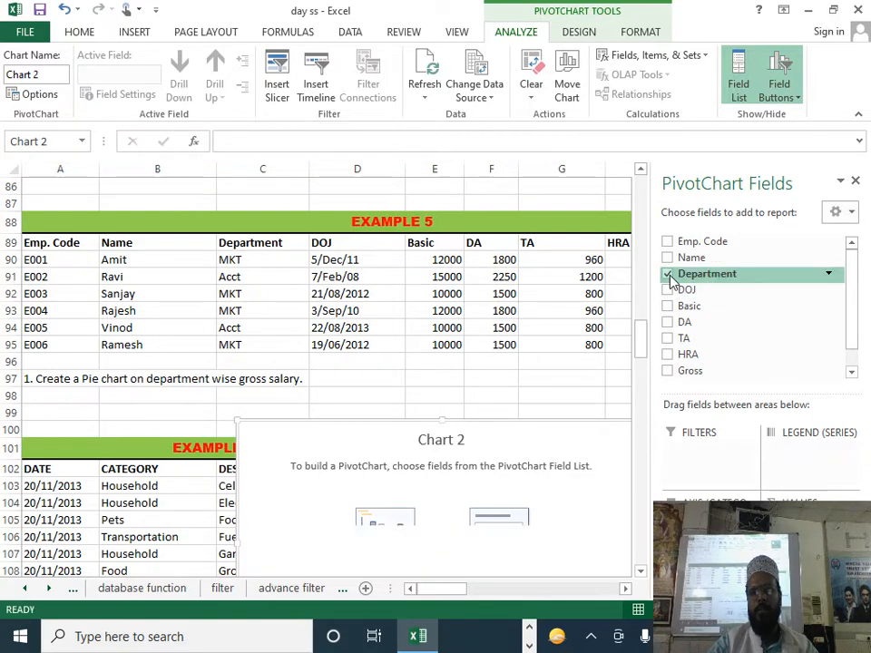
{"action": "left_click", "coordinate": [668, 372]}
{"action": "mouse_move", "coordinate": [531, 451]}
{"action": "left_mouse_down"}
{"action": "mouse_move", "coordinate": [459, 300]}
{"action": "mouse_move", "coordinate": [453, 229]}
{"action": "mouse_move", "coordinate": [476, 278]}
{"action": "mouse_move", "coordinate": [478, 255]}
{"action": "mouse_move", "coordinate": [459, 255]}
{"action": "left_mouse_up"}
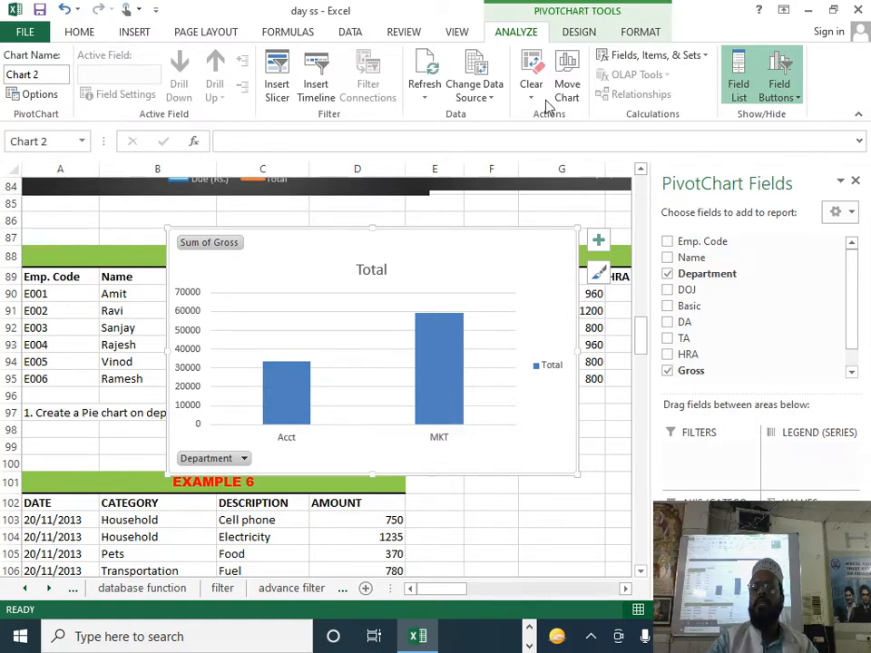
Change the PivotChart's type to Pie of Pie and move it beside the Example 5 table, starting around column G
{"action": "left_click", "coordinate": [578, 32]}
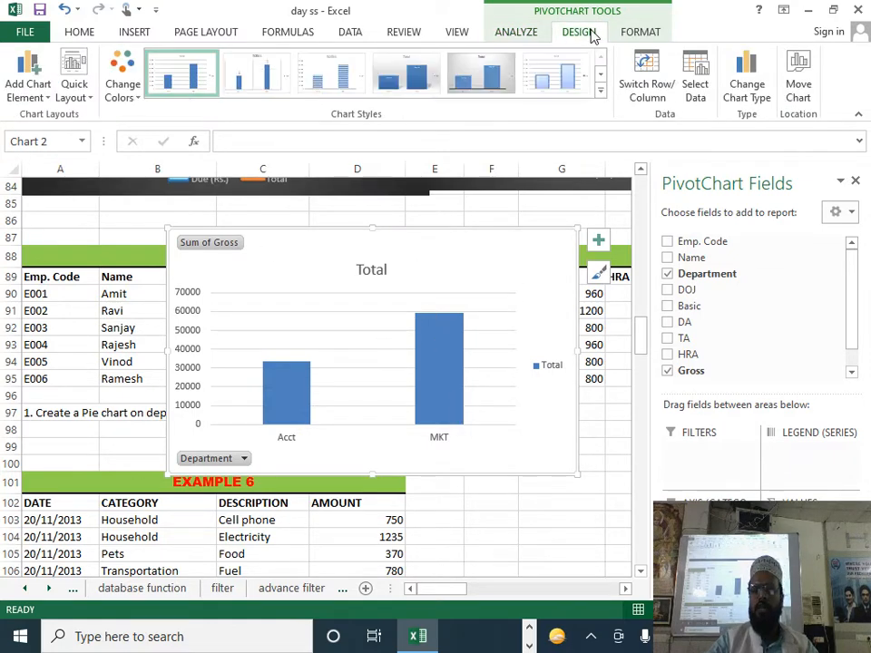
{"action": "left_click", "coordinate": [737, 95]}
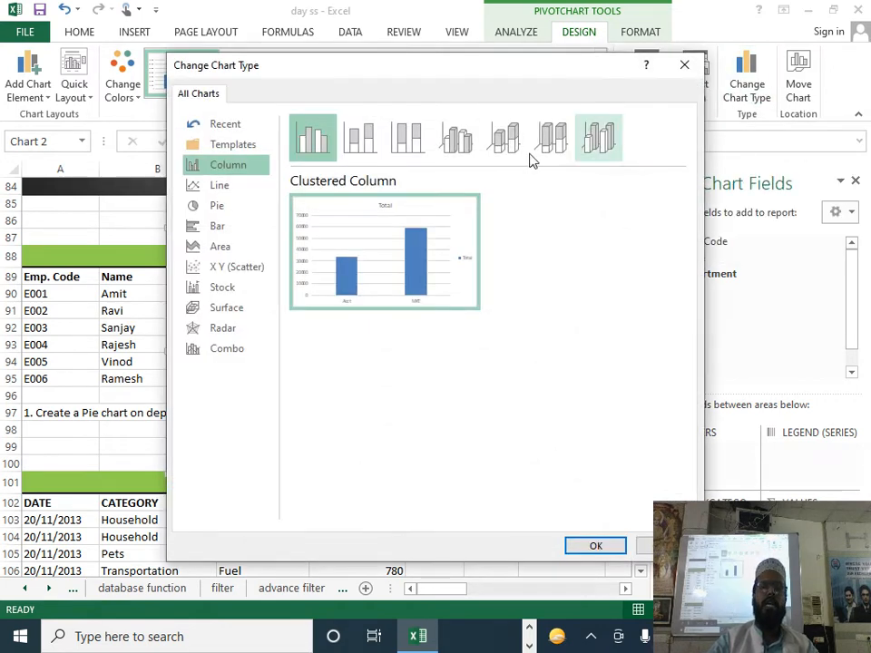
{"action": "left_click", "coordinate": [226, 209]}
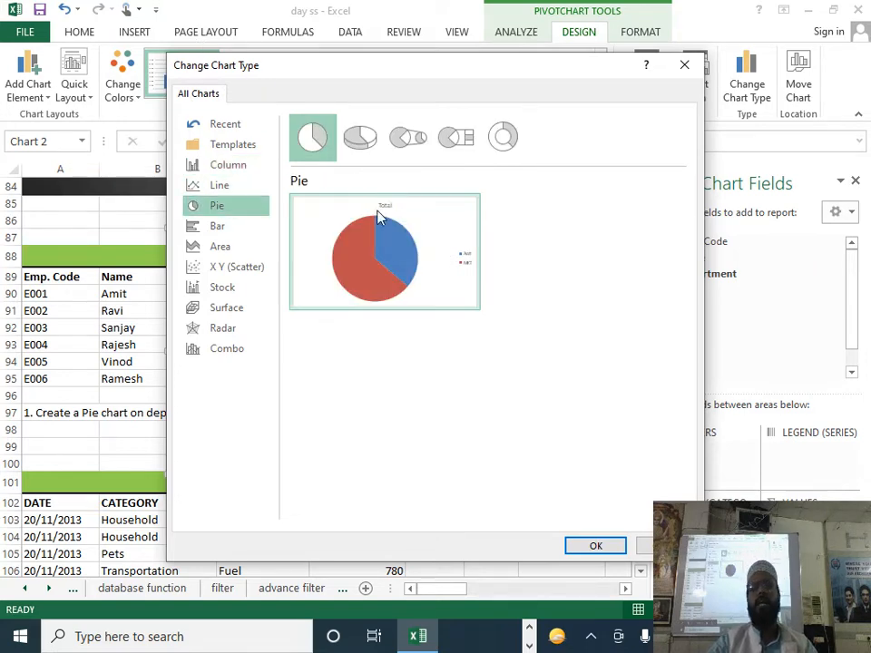
{"action": "left_click", "coordinate": [357, 141]}
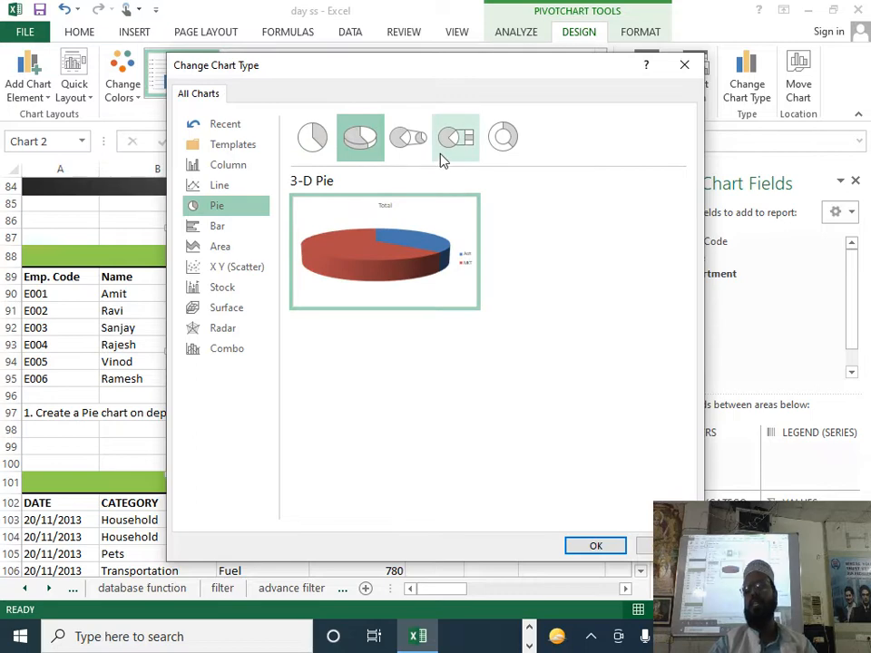
{"action": "left_click", "coordinate": [425, 151]}
{"action": "left_click", "coordinate": [451, 145]}
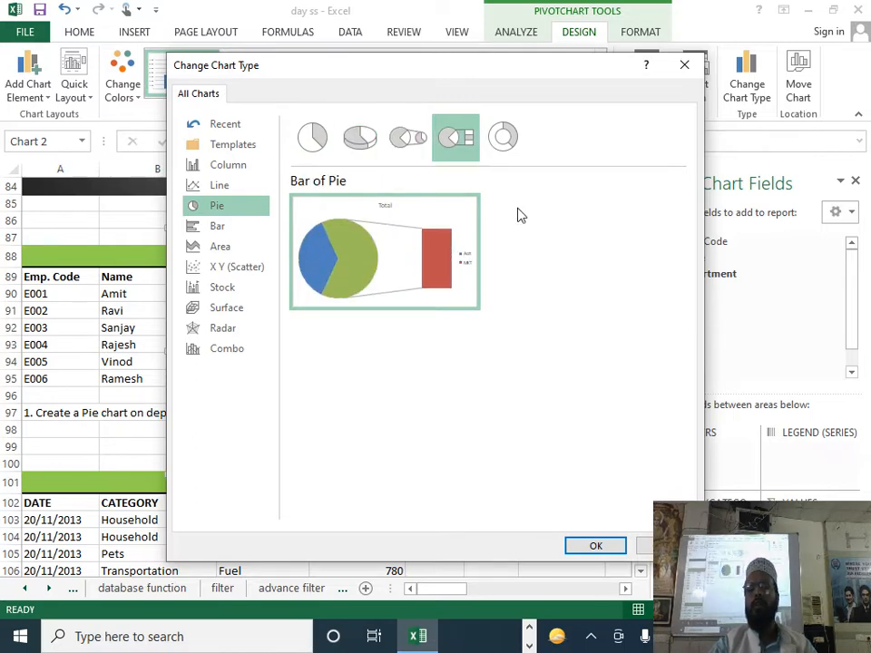
{"action": "left_click", "coordinate": [408, 141]}
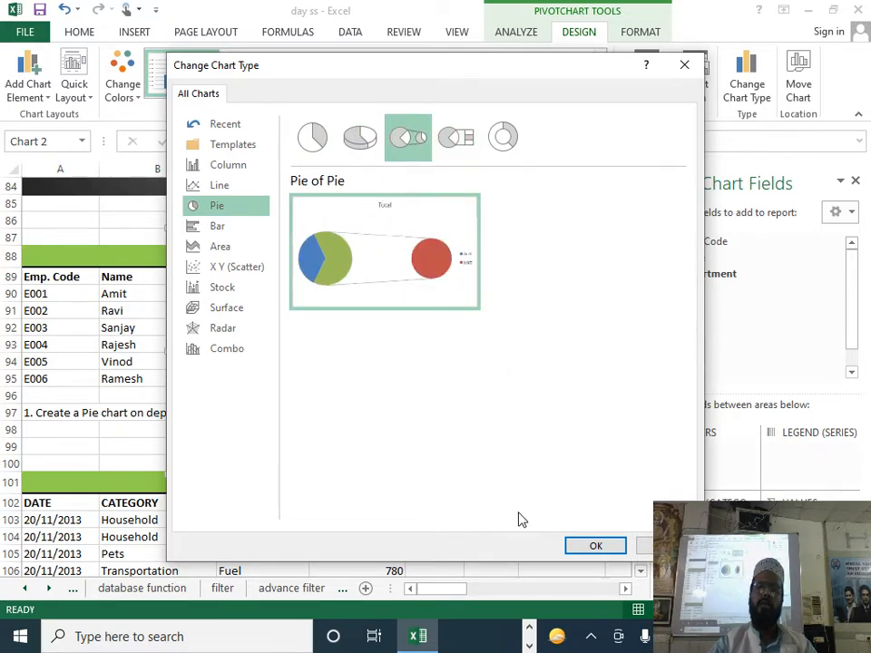
{"action": "left_click", "coordinate": [594, 547]}
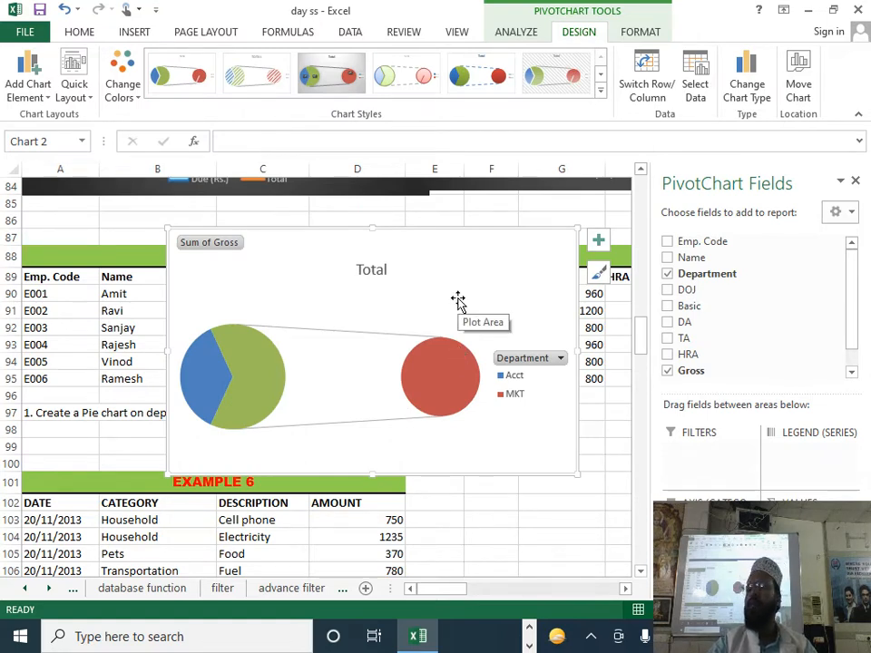
{"action": "left_click_drag", "start_coordinate": [458, 299], "coordinate": [546, 270]}
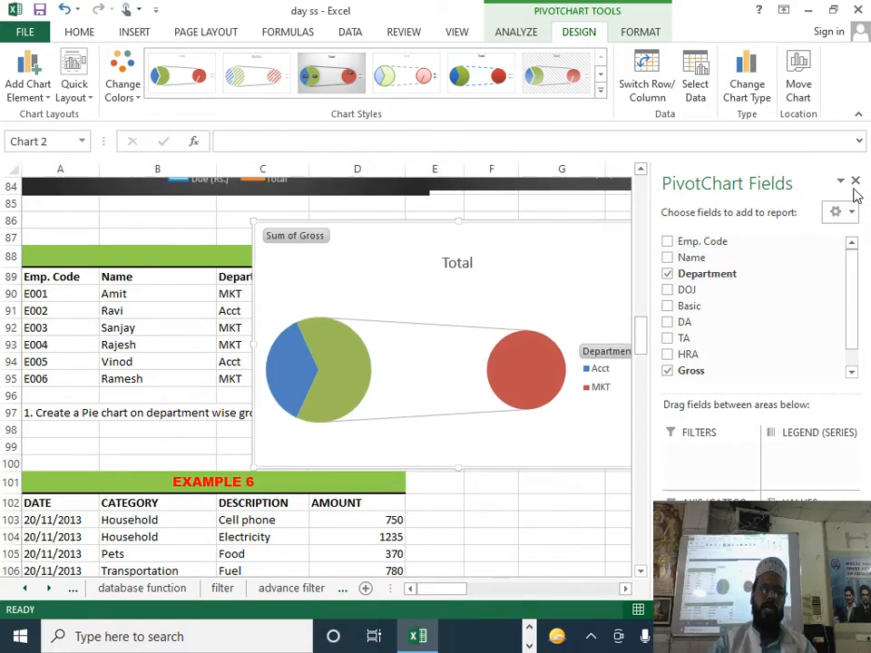
{"action": "left_click_drag", "start_coordinate": [566, 249], "coordinate": [840, 252]}
Examine the Example 6 table, its PivotChart and slicer instructions, and the sample doughnut chart below them
{"action": "scroll", "coordinate": [428, 318], "scroll_direction": "down", "scroll_amount": 1}
{"action": "scroll", "coordinate": [428, 318], "scroll_direction": "down", "scroll_amount": 5}
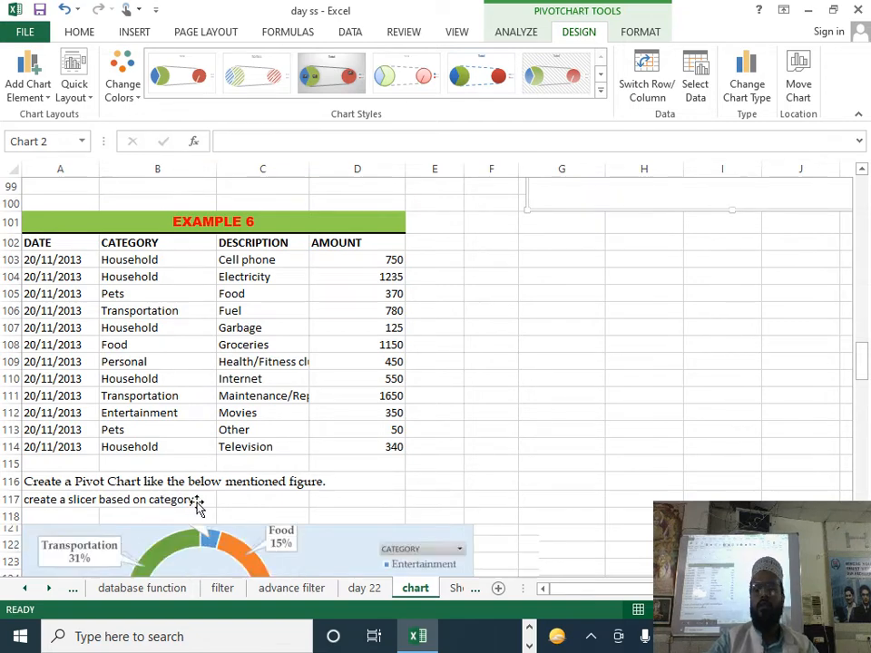
{"action": "scroll", "coordinate": [196, 501], "scroll_direction": "down", "scroll_amount": 3}
{"action": "scroll", "coordinate": [209, 490], "scroll_direction": "down", "scroll_amount": 2}
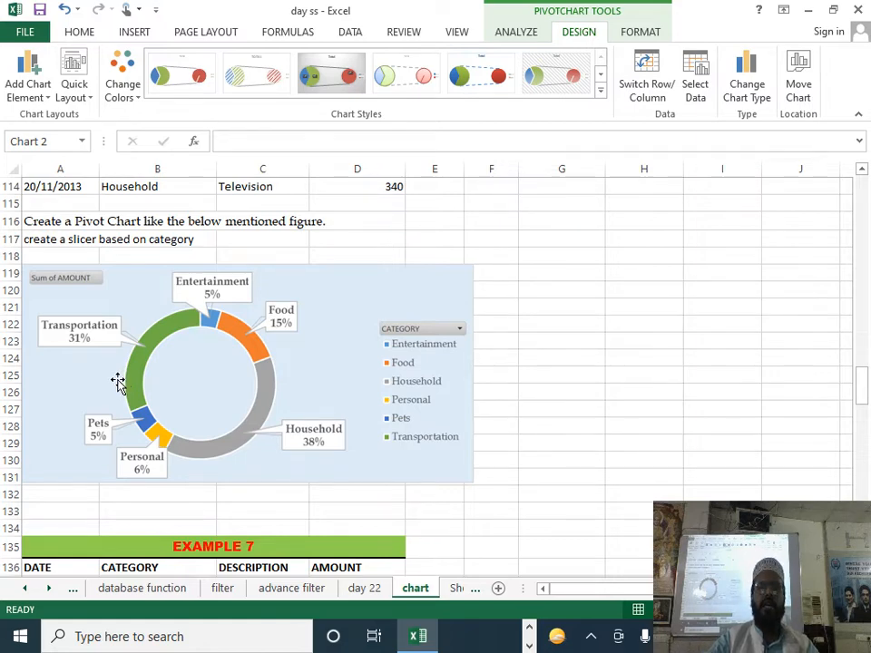
{"action": "scroll", "coordinate": [109, 363], "scroll_direction": "up", "scroll_amount": 1}
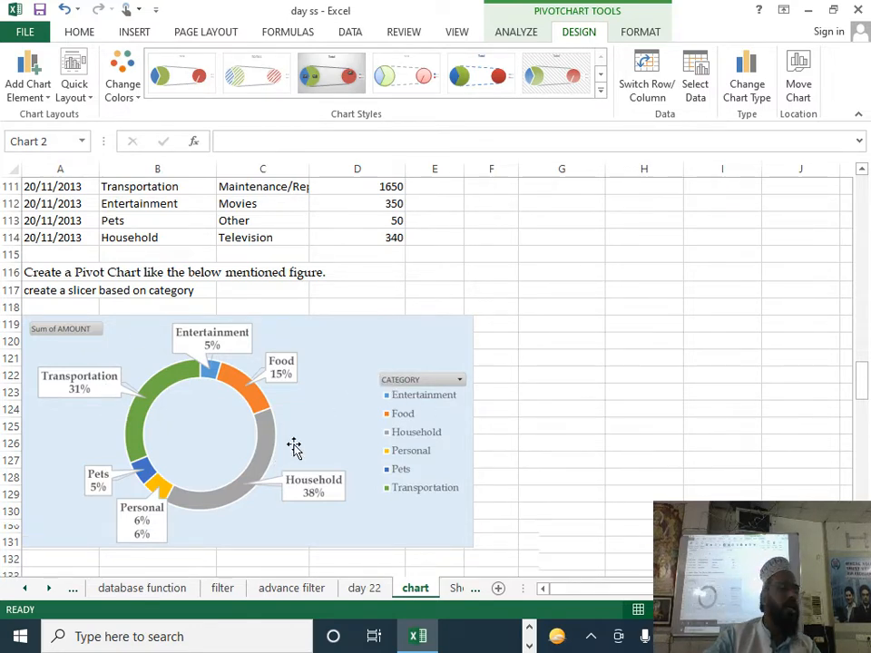
{"action": "scroll", "coordinate": [210, 258], "scroll_direction": "up", "scroll_amount": 3}
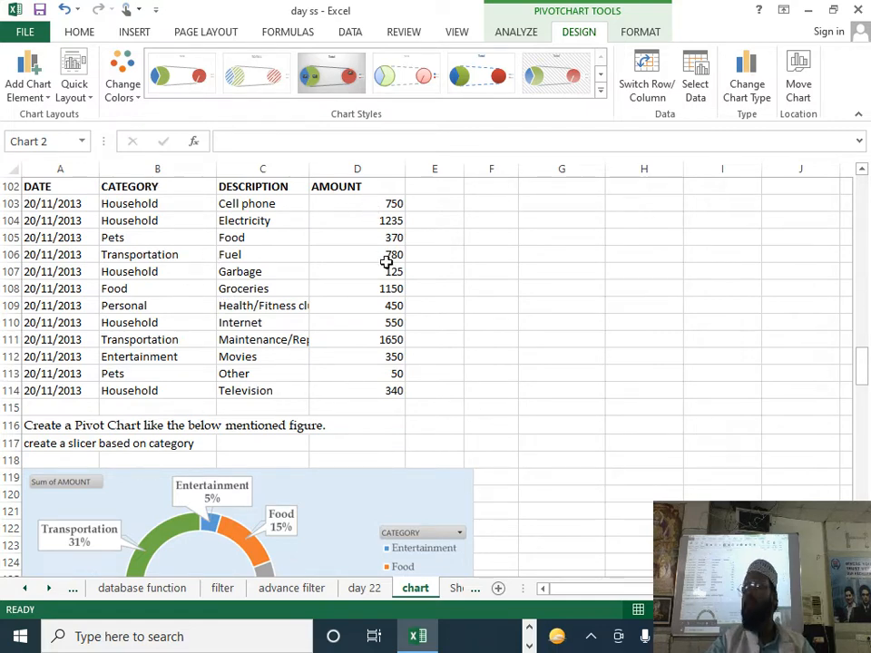
{"action": "scroll", "coordinate": [386, 249], "scroll_direction": "down", "scroll_amount": 3}
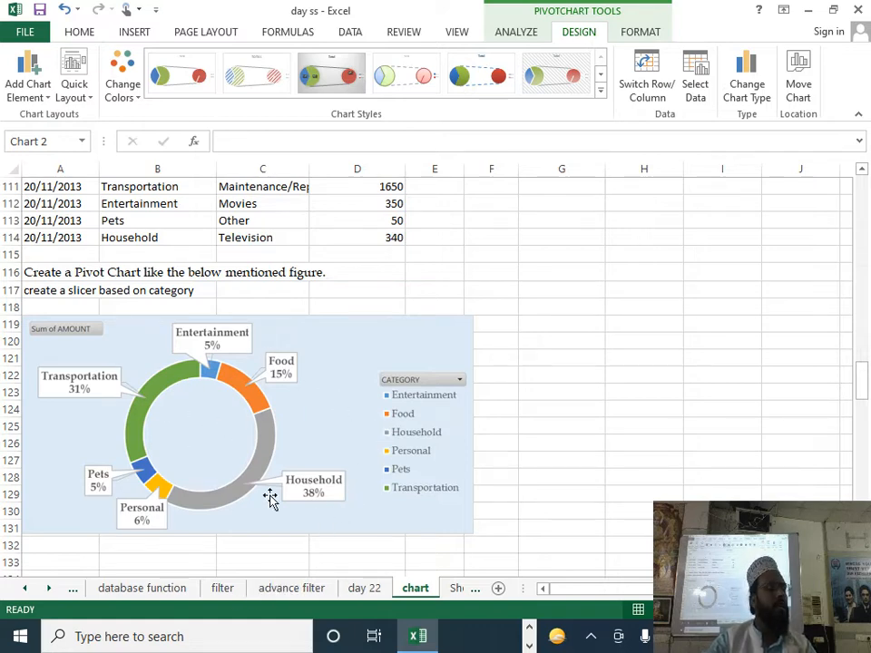
Start creating a PivotChart from the Example 6 table A102:D114
{"action": "scroll", "coordinate": [284, 478], "scroll_direction": "up", "scroll_amount": 5}
{"action": "left_click_drag", "start_coordinate": [78, 293], "coordinate": [366, 495]}
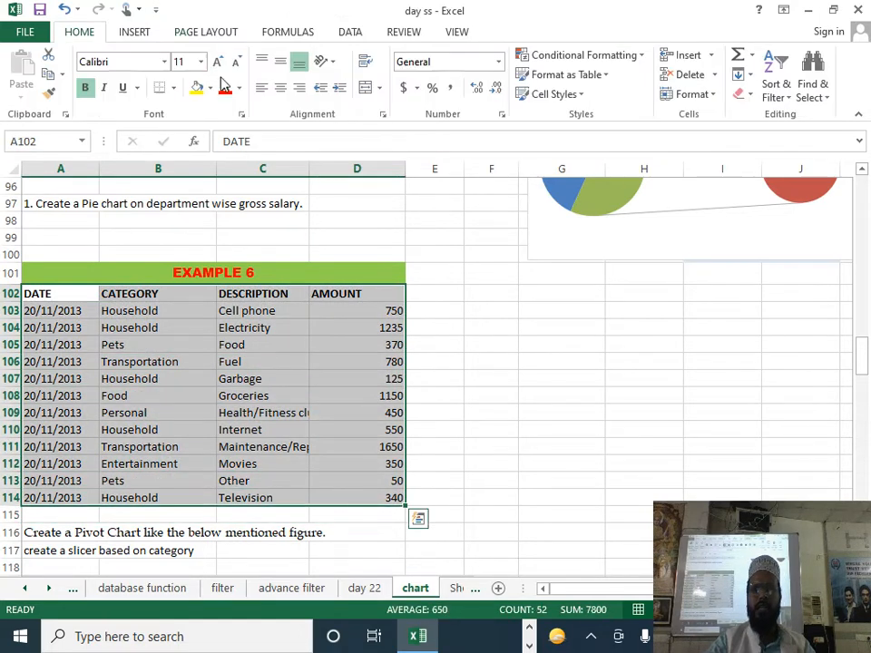
{"action": "left_click", "coordinate": [134, 32]}
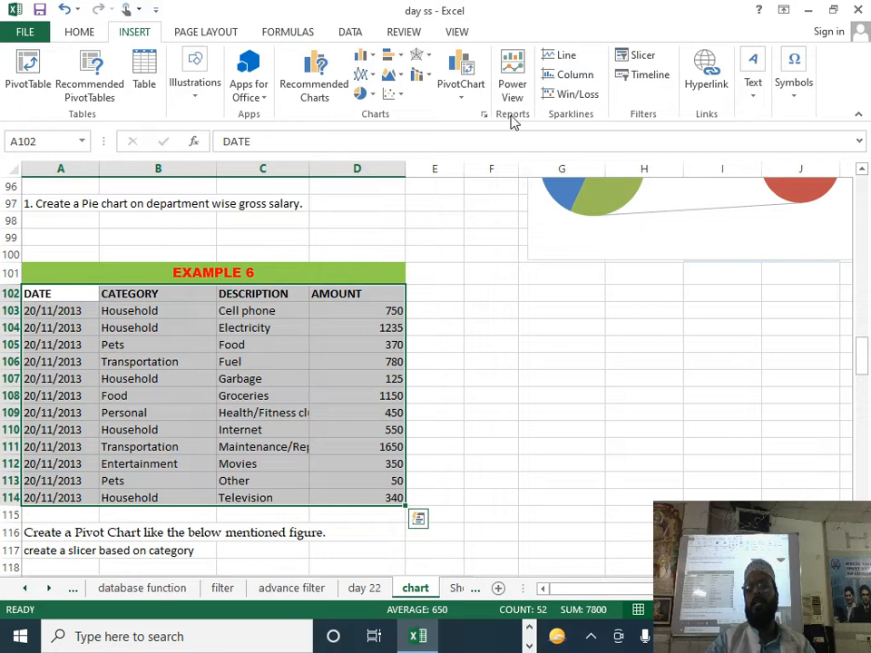
{"action": "left_click", "coordinate": [456, 95]}
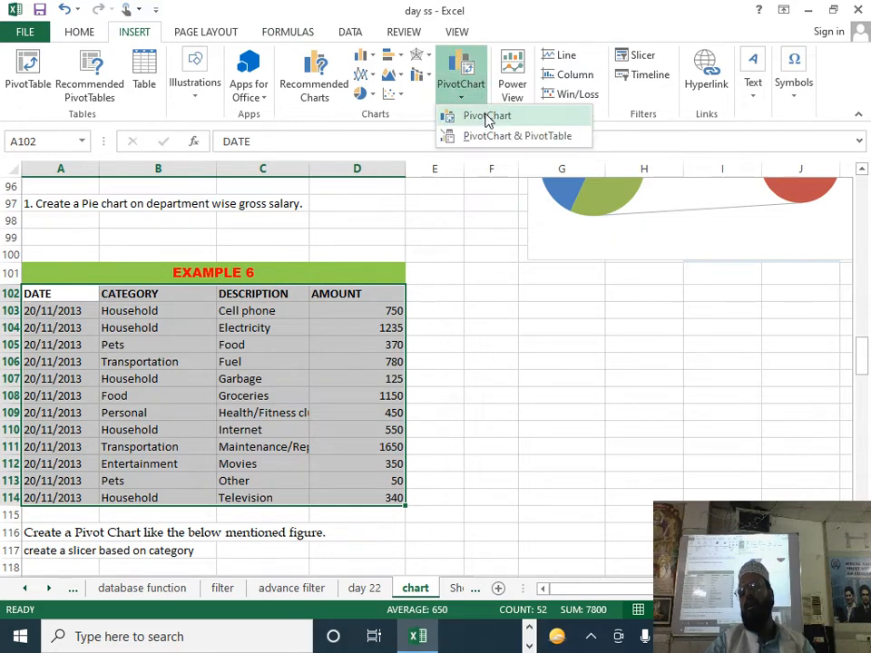
{"action": "left_click", "coordinate": [486, 117]}
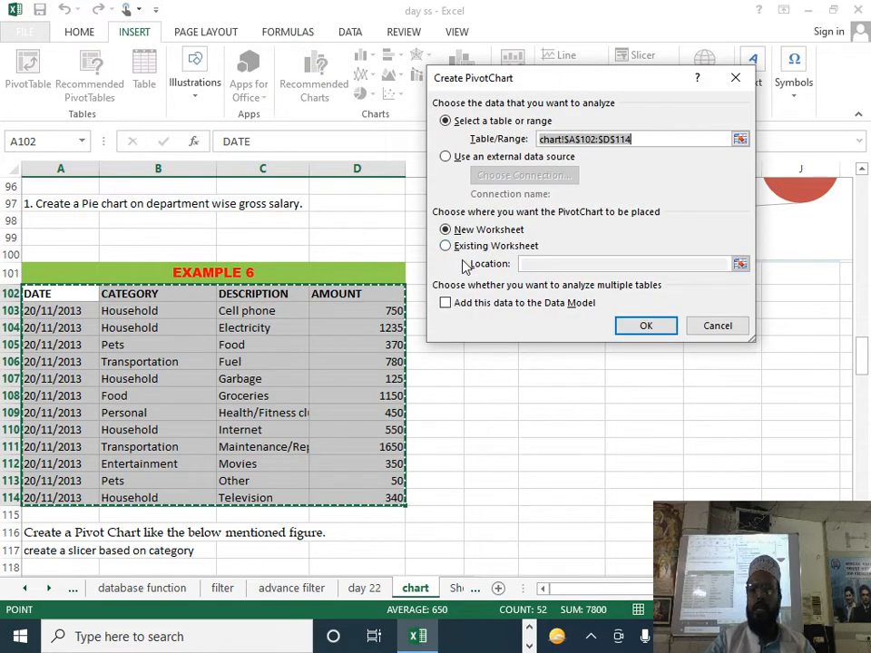
Try to place the PivotChart at cell G108, and reset its source range to A102:D114
{"action": "left_click", "coordinate": [570, 400]}
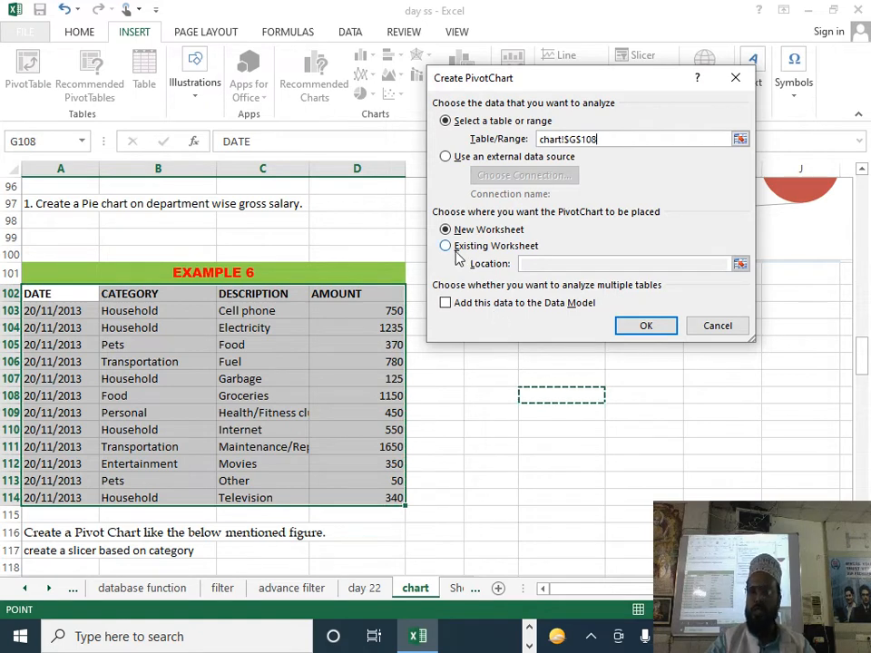
{"action": "left_click", "coordinate": [612, 140]}
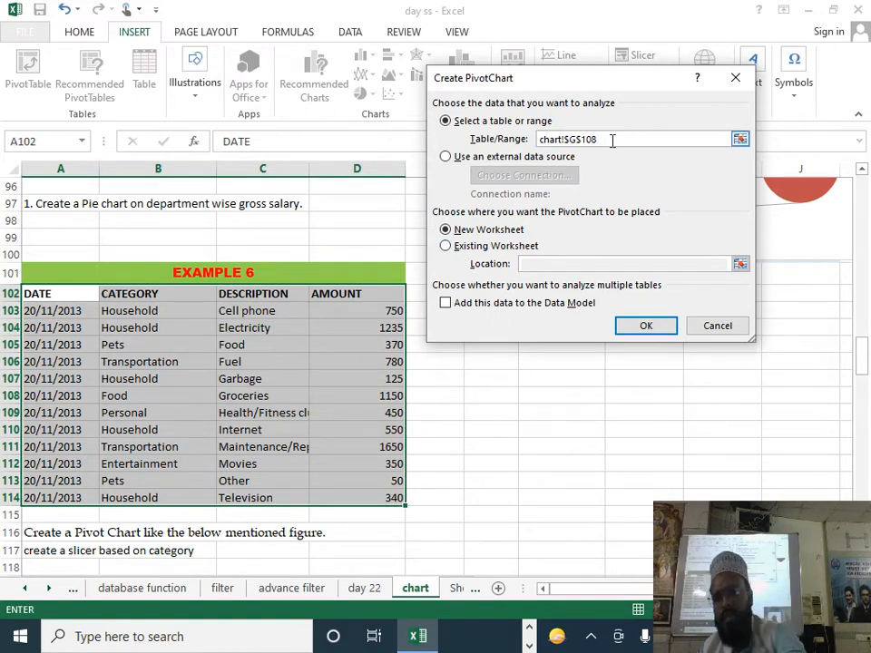
{"action": "key", "text": "BackSpace"}
{"action": "key", "text": "BackSpace"}
{"action": "key", "text": "BackSpace"}
{"action": "key", "text": "BackSpace"}
{"action": "key", "text": "BackSpace"}
{"action": "key", "text": "BackSpace"}
{"action": "key", "text": "BackSpace"}
{"action": "key", "text": "BackSpace"}
{"action": "key", "text": "BackSpace"}
{"action": "key", "text": "BackSpace"}
{"action": "key", "text": "BackSpace"}
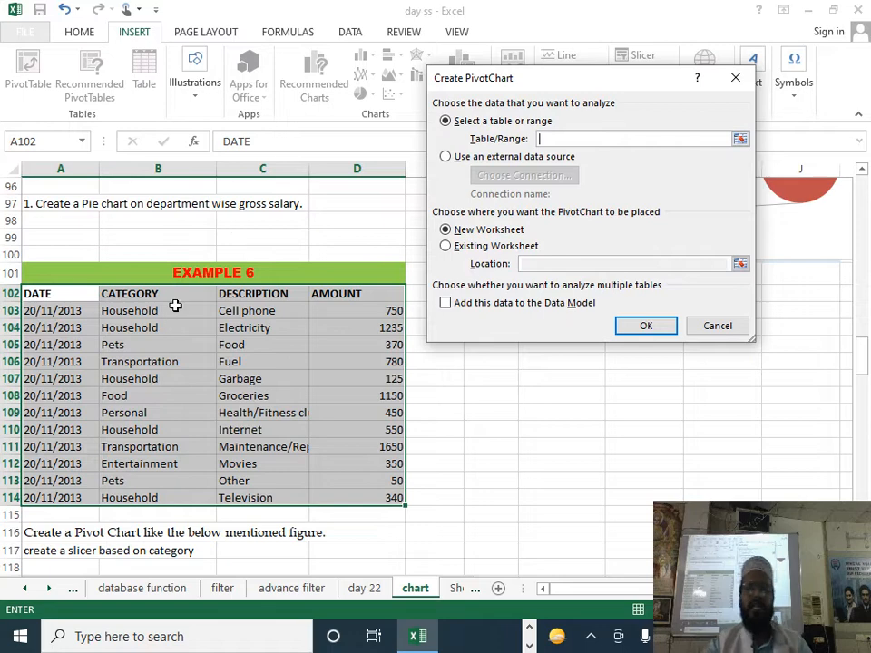
{"action": "left_click_drag", "start_coordinate": [87, 293], "coordinate": [377, 498]}
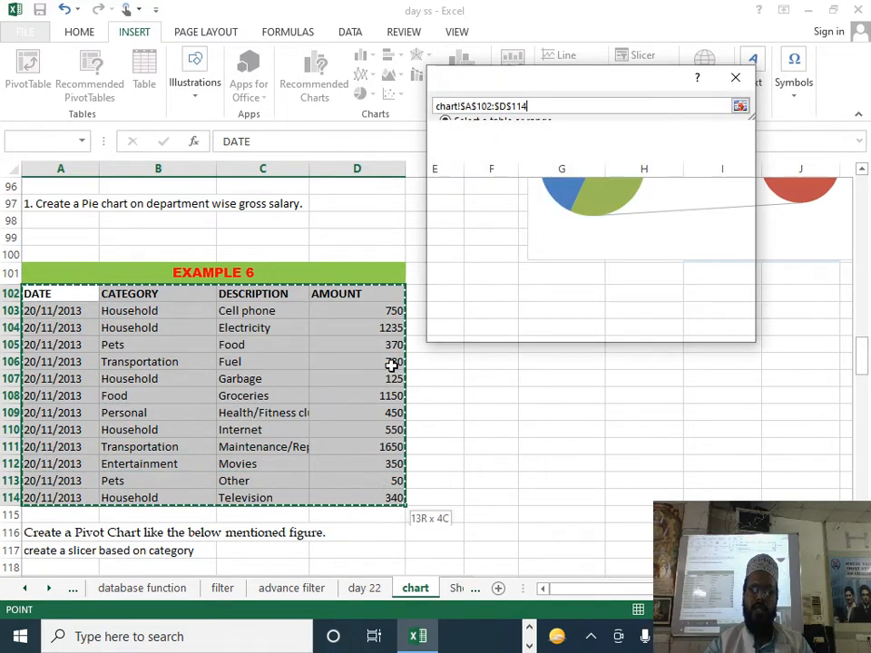
Place the PivotChart on the existing worksheet at cell G106 and create it
{"action": "left_click", "coordinate": [446, 245]}
{"action": "left_click", "coordinate": [563, 263]}
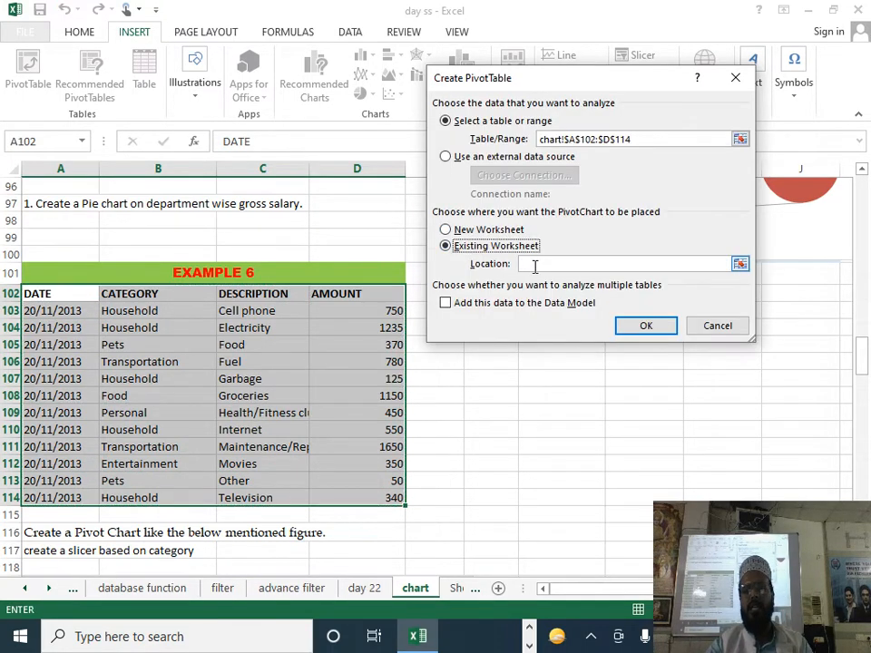
{"action": "left_click", "coordinate": [523, 367]}
{"action": "left_click", "coordinate": [622, 328]}
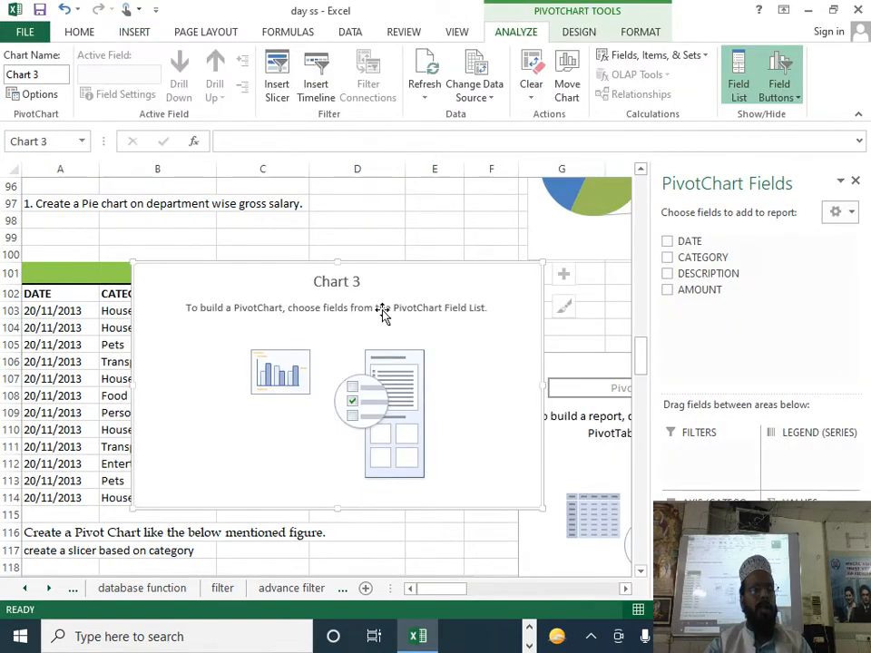
Move the new PivotChart off the Example 6 table and add the CATEGORY and AMOUNT fields to it
{"action": "left_click_drag", "start_coordinate": [432, 288], "coordinate": [533, 369]}
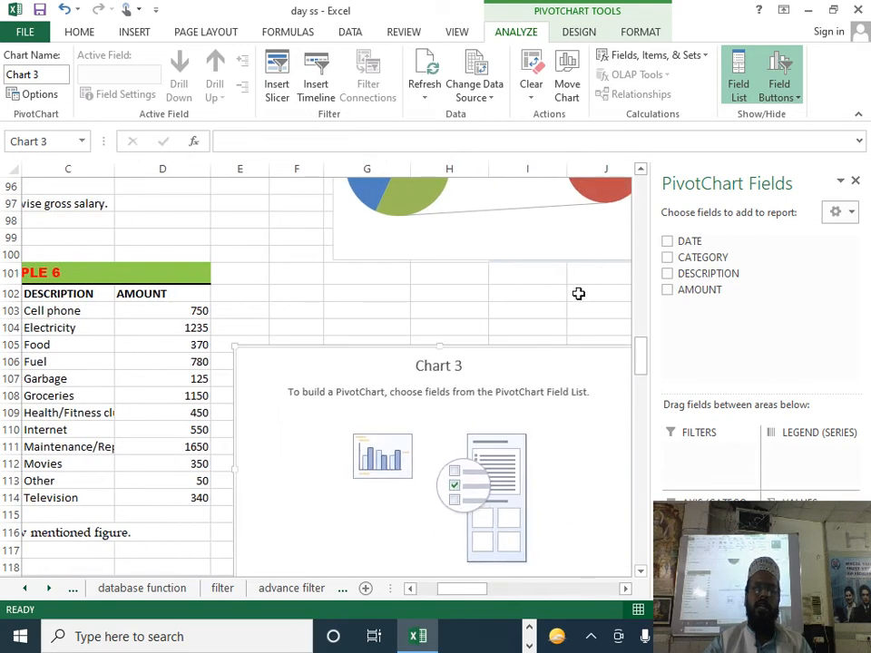
{"action": "left_click", "coordinate": [668, 258]}
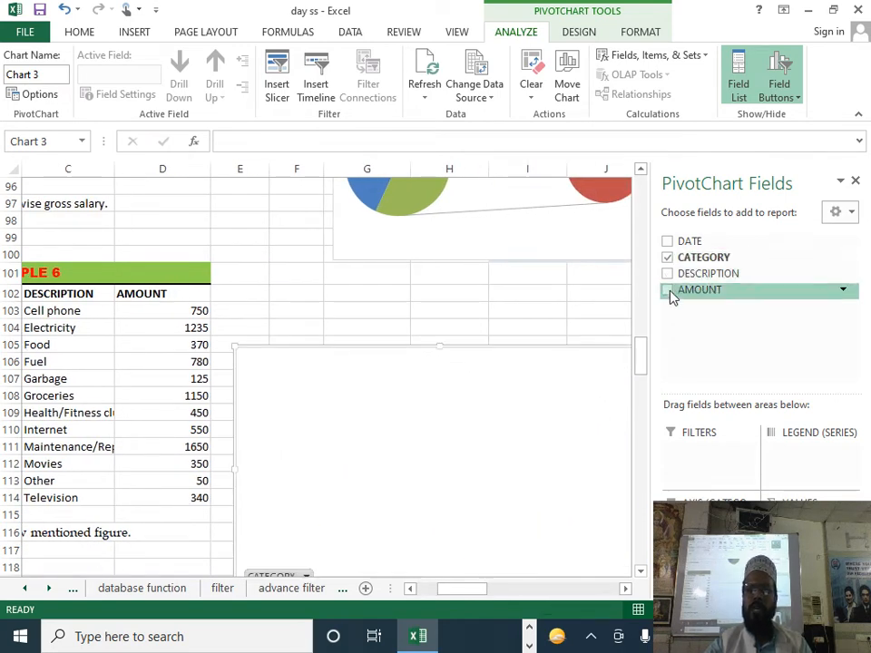
{"action": "left_click", "coordinate": [669, 291]}
{"action": "scroll", "coordinate": [338, 372], "scroll_direction": "down", "scroll_amount": 3}
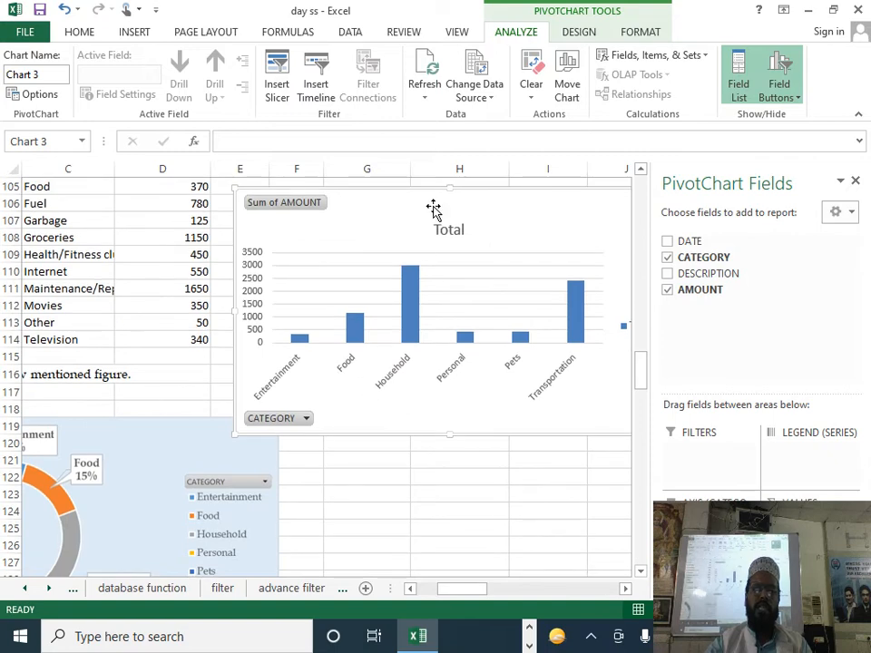
Move the PivotChart below its pivot table, next to the sample doughnut, and close the field list
{"action": "left_click_drag", "start_coordinate": [433, 206], "coordinate": [473, 424]}
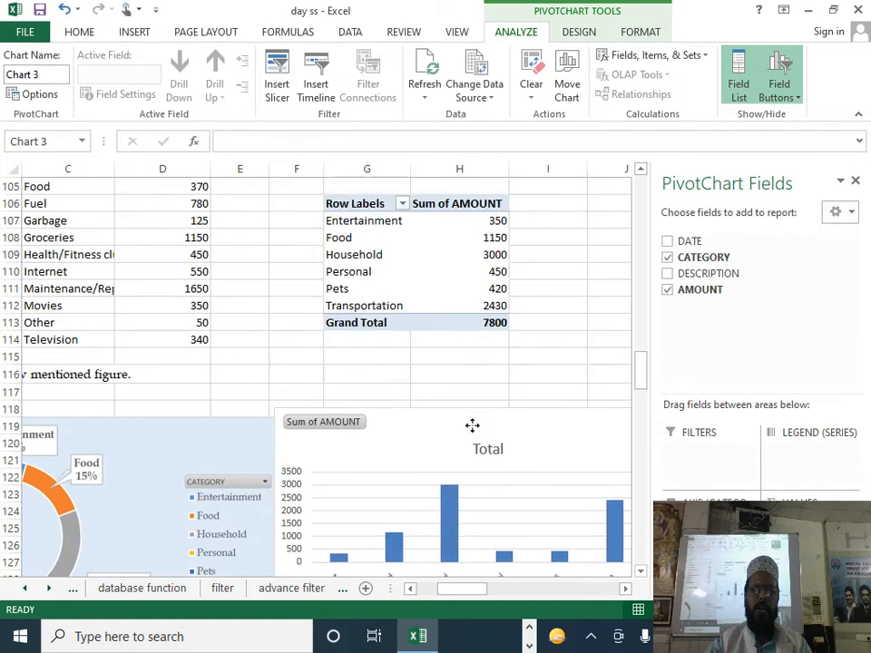
{"action": "left_click", "coordinate": [856, 182]}
{"action": "left_click_drag", "start_coordinate": [608, 591], "coordinate": [517, 588]}
{"action": "scroll", "coordinate": [490, 430], "scroll_direction": "down", "scroll_amount": 3}
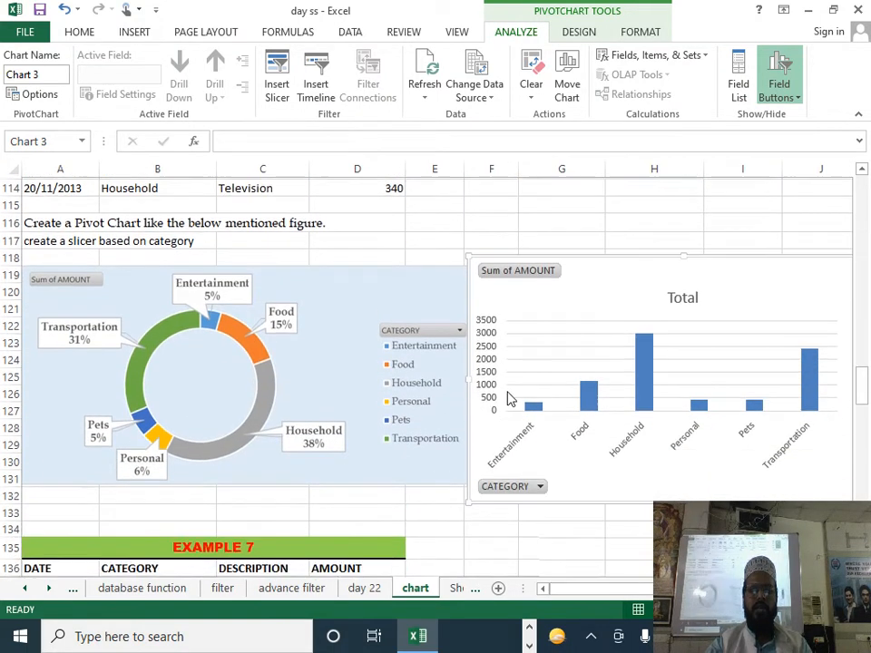
Change the PivotChart's type to Doughnut and apply chart Style 1
{"action": "left_click", "coordinate": [580, 32]}
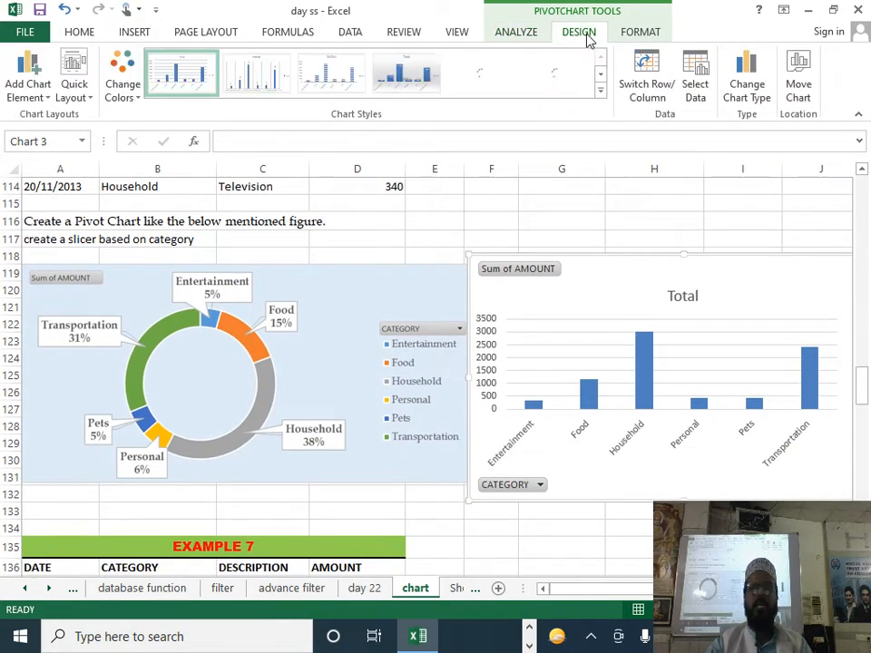
{"action": "left_click", "coordinate": [750, 91]}
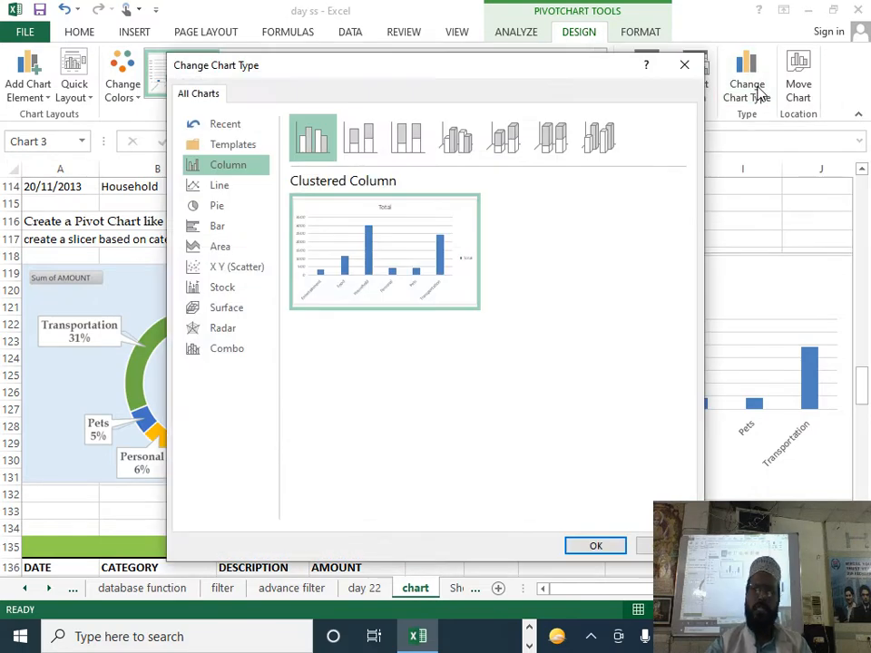
{"action": "left_click", "coordinate": [207, 211]}
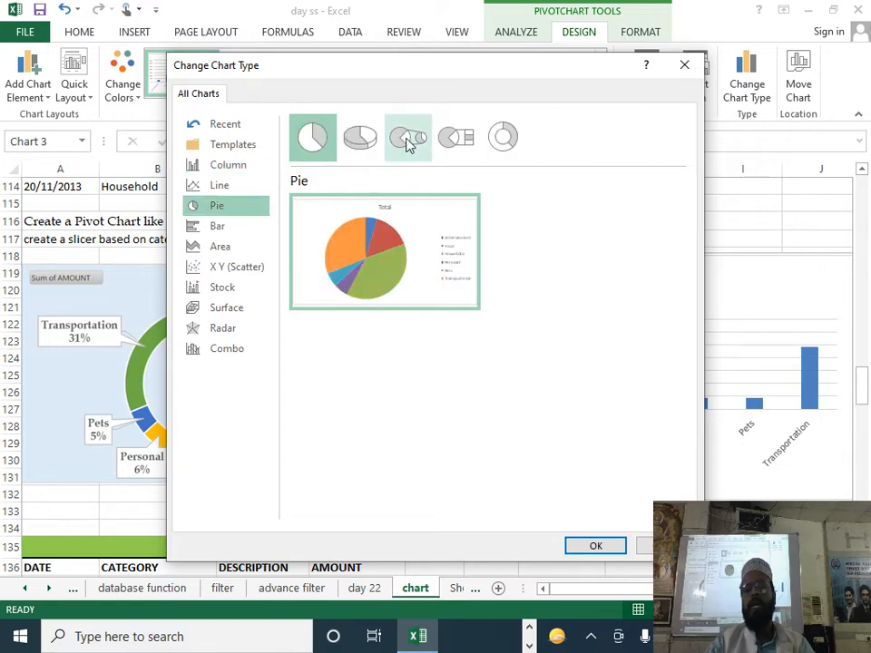
{"action": "left_click", "coordinate": [503, 135]}
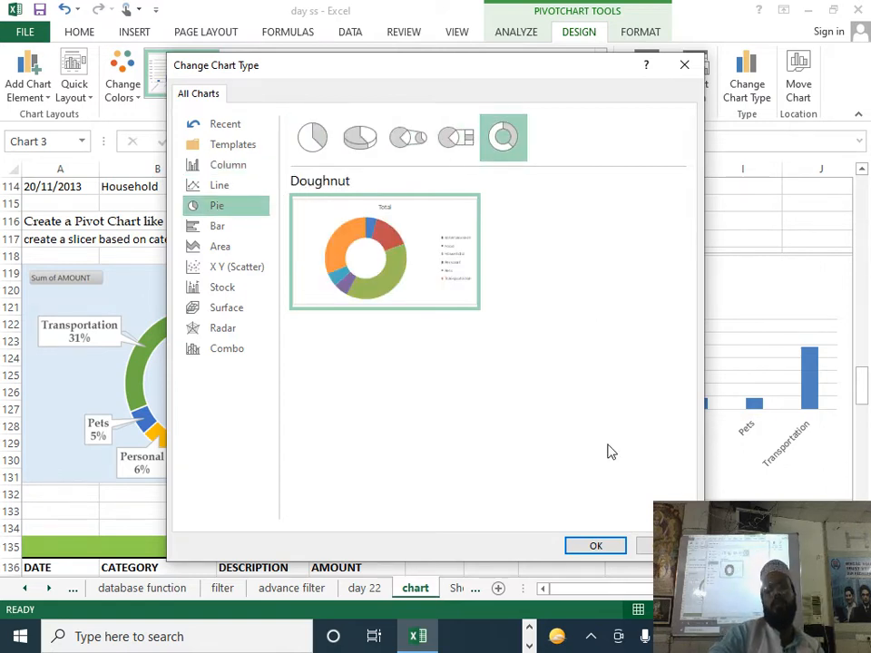
{"action": "left_click", "coordinate": [616, 545]}
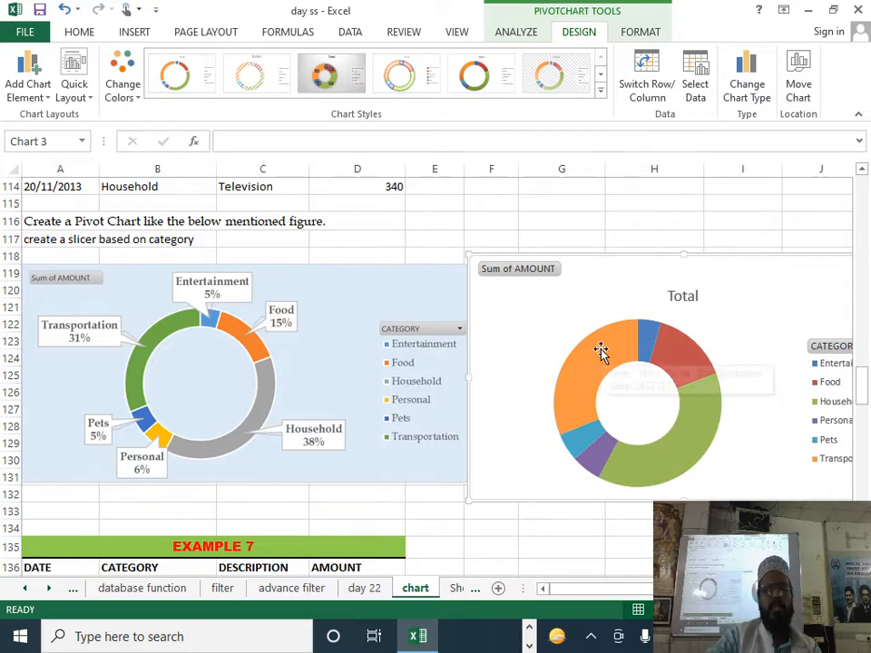
{"action": "mouse_move", "coordinate": [600, 351]}
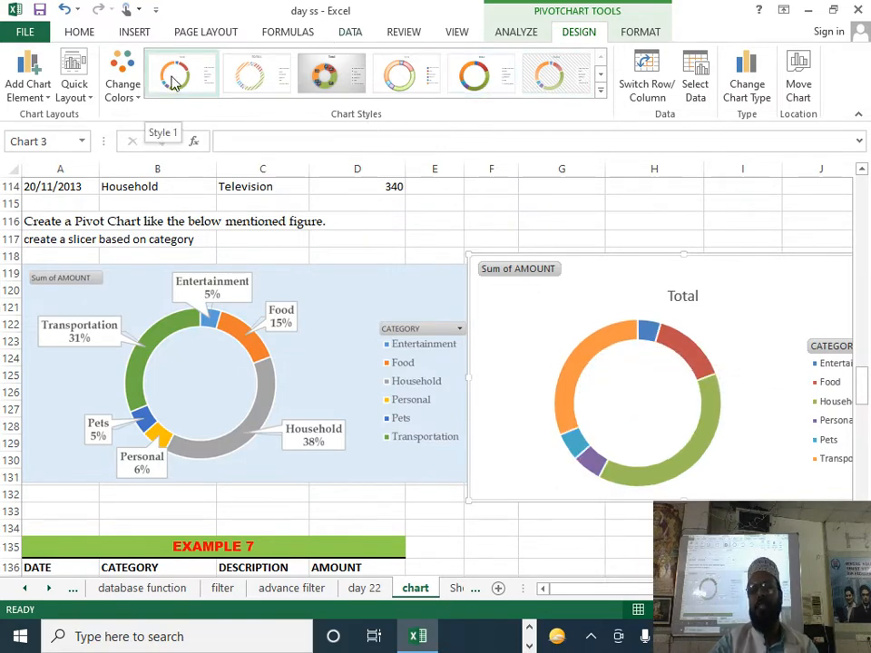
{"action": "left_click", "coordinate": [175, 80]}
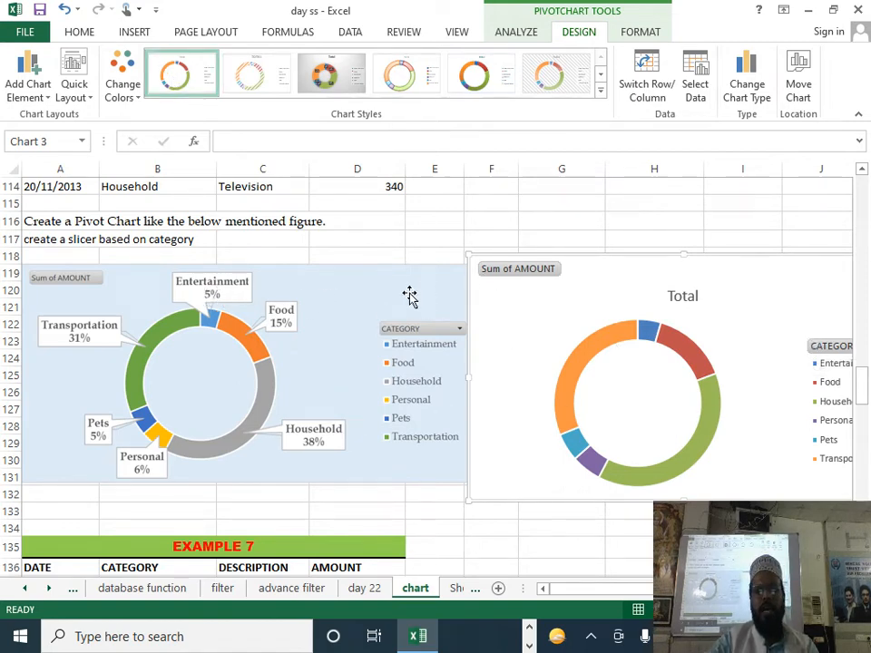
Give the doughnut's chart area a solid fill in the lightest blue theme tint, matching the sample, and close the formatting options
{"action": "right_click", "coordinate": [758, 278]}
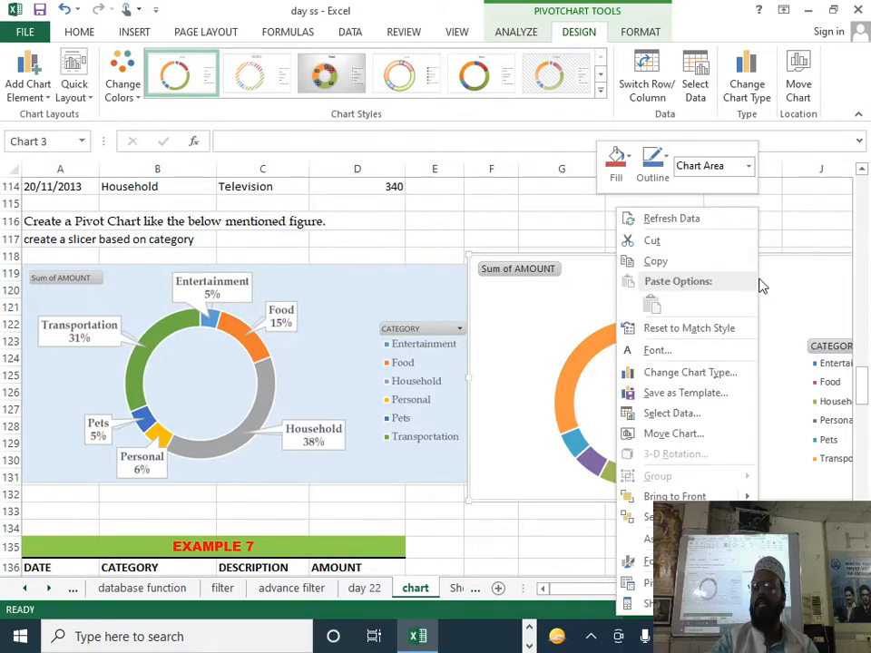
{"action": "left_click", "coordinate": [648, 567]}
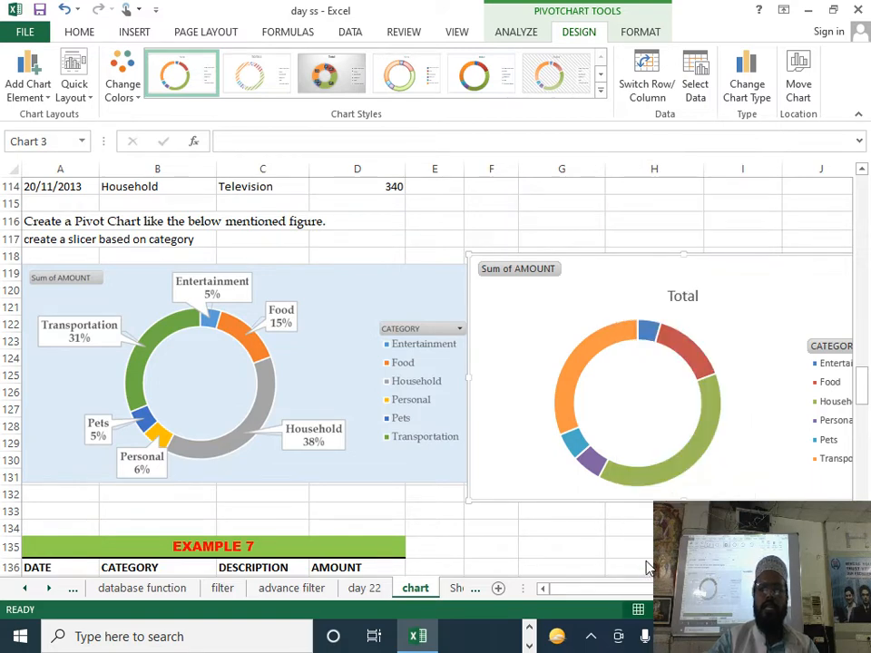
{"action": "left_click_drag", "start_coordinate": [541, 301], "coordinate": [412, 278]}
{"action": "left_click", "coordinate": [651, 277]}
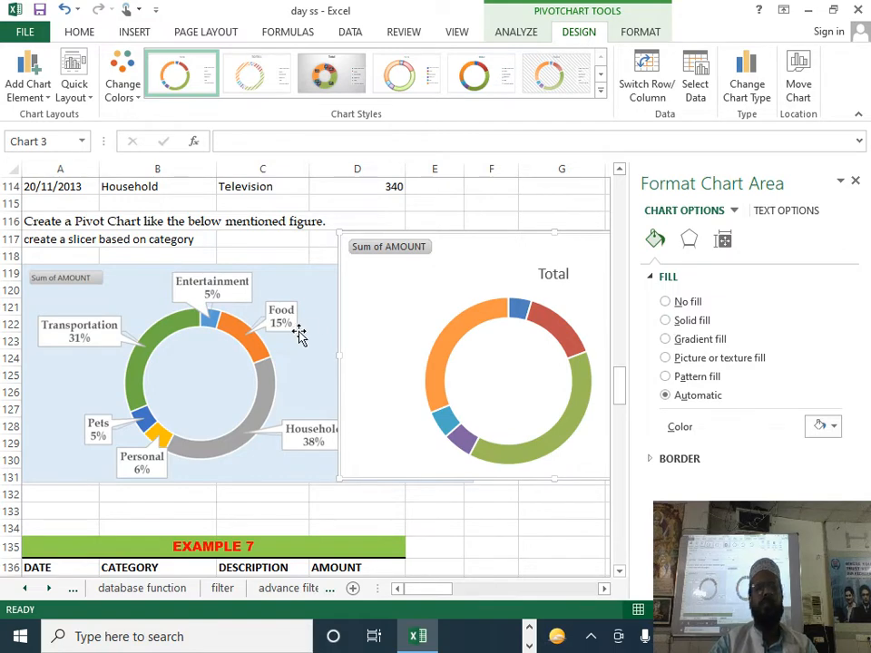
{"action": "left_click", "coordinate": [665, 321]}
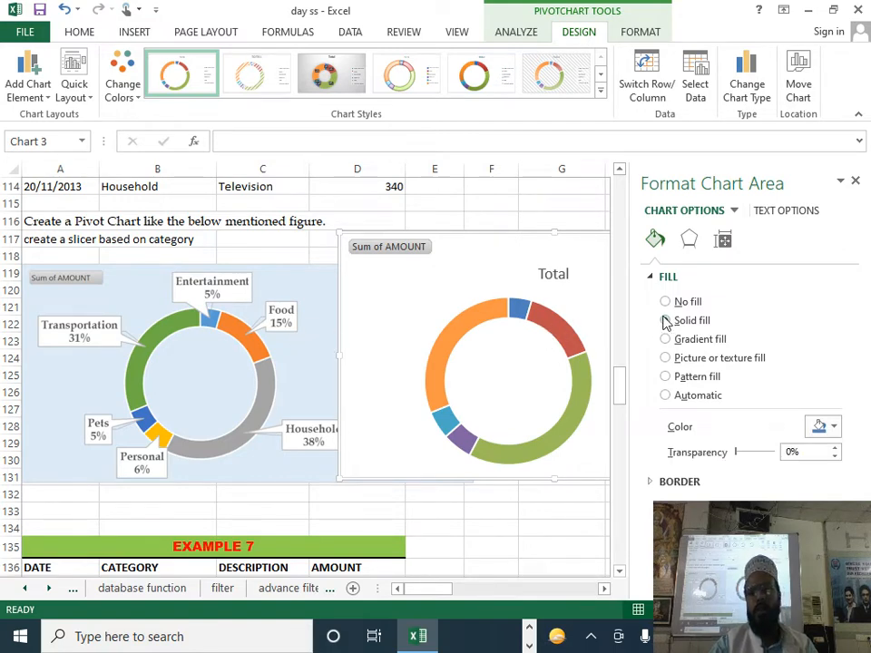
{"action": "left_click", "coordinate": [823, 428]}
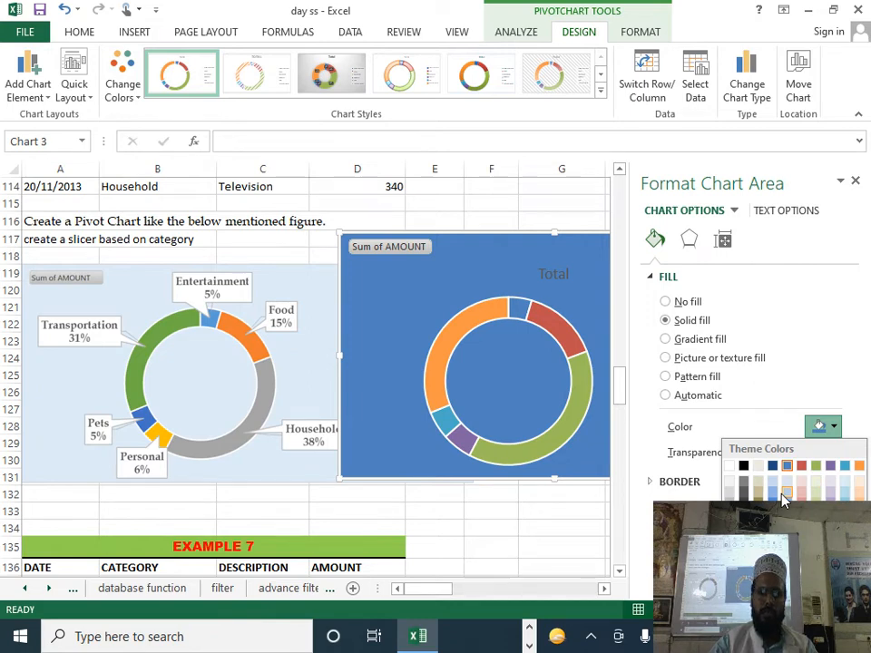
{"action": "left_click", "coordinate": [785, 499]}
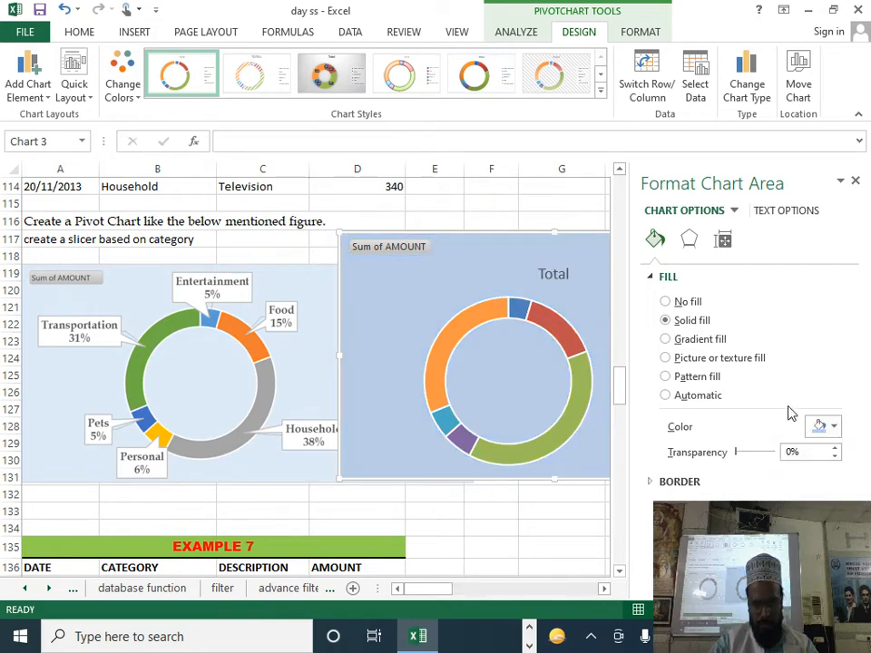
{"action": "left_click", "coordinate": [833, 428]}
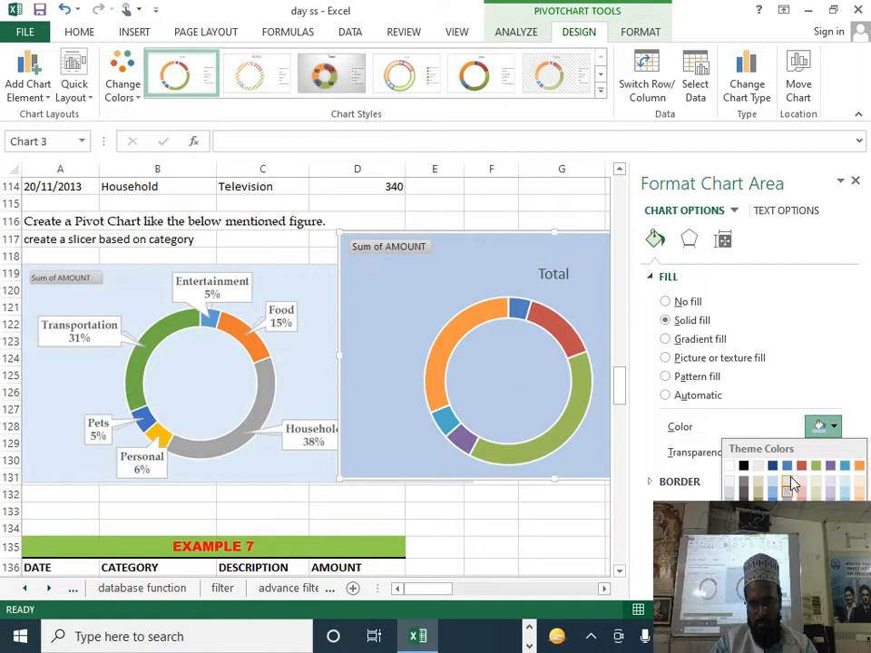
{"action": "left_click", "coordinate": [791, 485]}
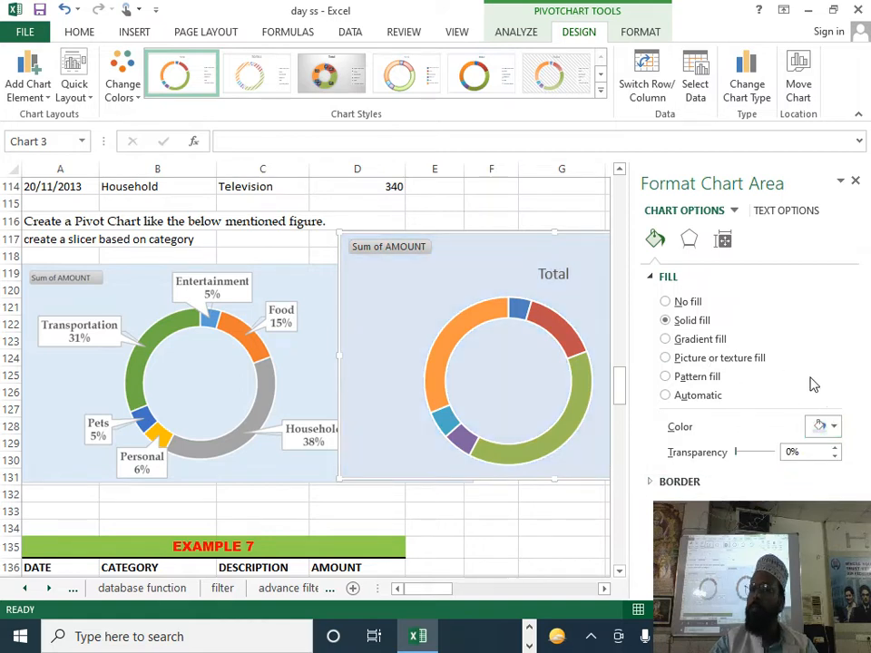
{"action": "left_click", "coordinate": [855, 181]}
Delete the chart title "Total" and reposition the doughnut PivotChart beside the sample so that the sample's legend is uncovered
{"action": "left_click_drag", "start_coordinate": [605, 259], "coordinate": [667, 287]}
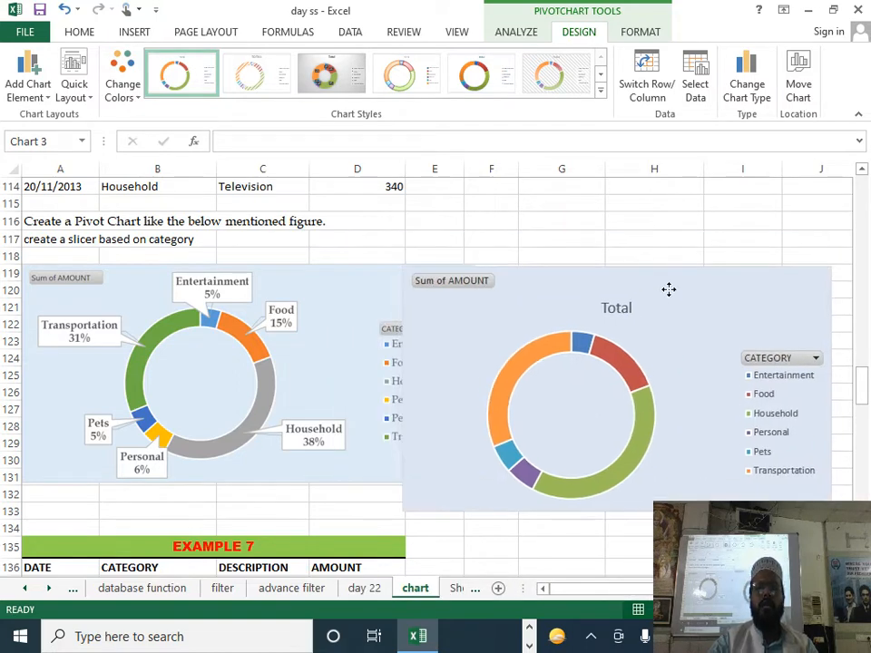
{"action": "left_click", "coordinate": [624, 309]}
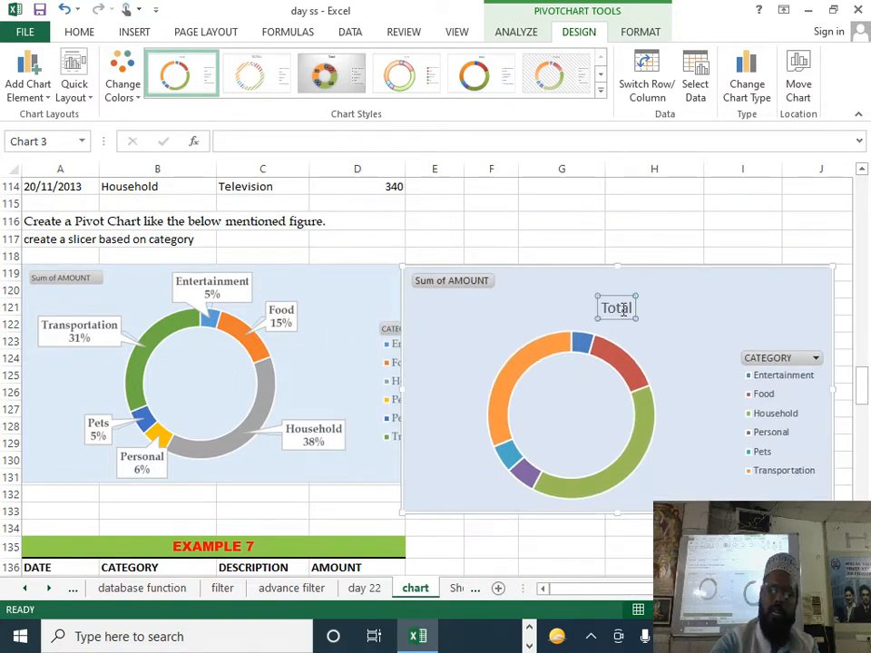
{"action": "key", "text": "Delete"}
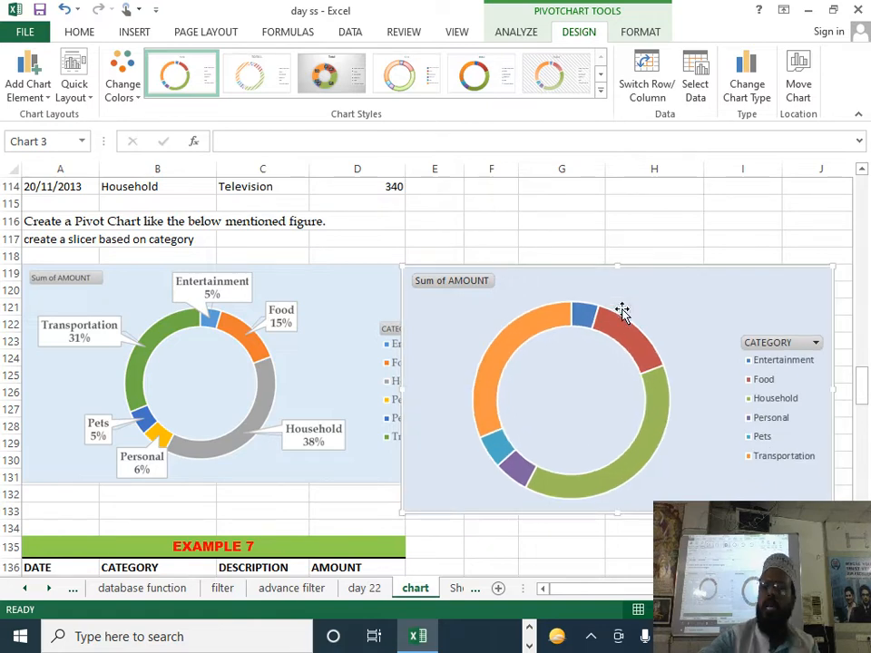
{"action": "left_click_drag", "start_coordinate": [566, 294], "coordinate": [639, 289]}
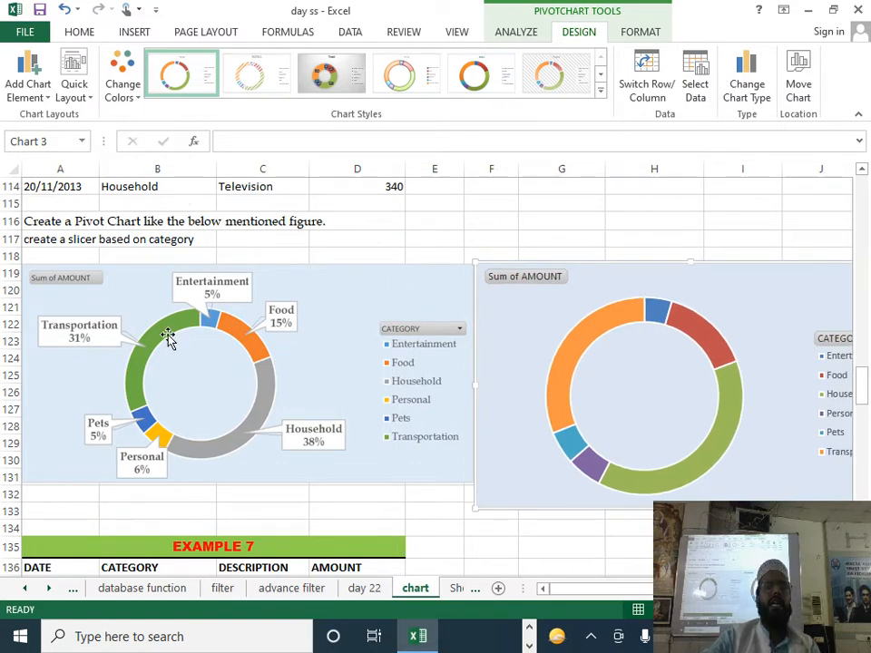
Shift the doughnut PivotChart fully into view and add Data Callout labels to it
{"action": "scroll", "coordinate": [164, 333], "scroll_direction": "down", "scroll_amount": 2}
{"action": "scroll", "coordinate": [163, 327], "scroll_direction": "up", "scroll_amount": 1}
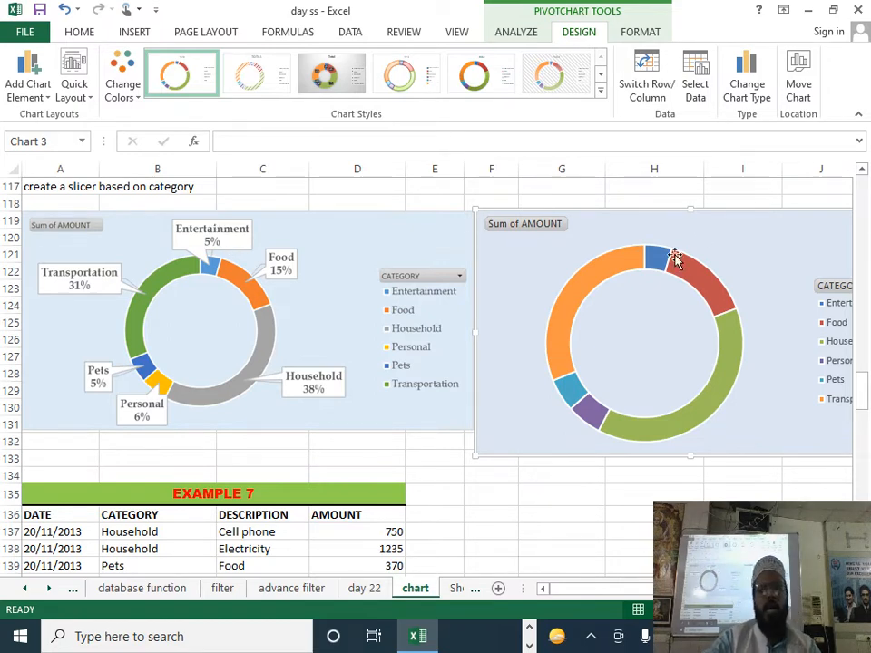
{"action": "left_click_drag", "start_coordinate": [661, 228], "coordinate": [453, 219]}
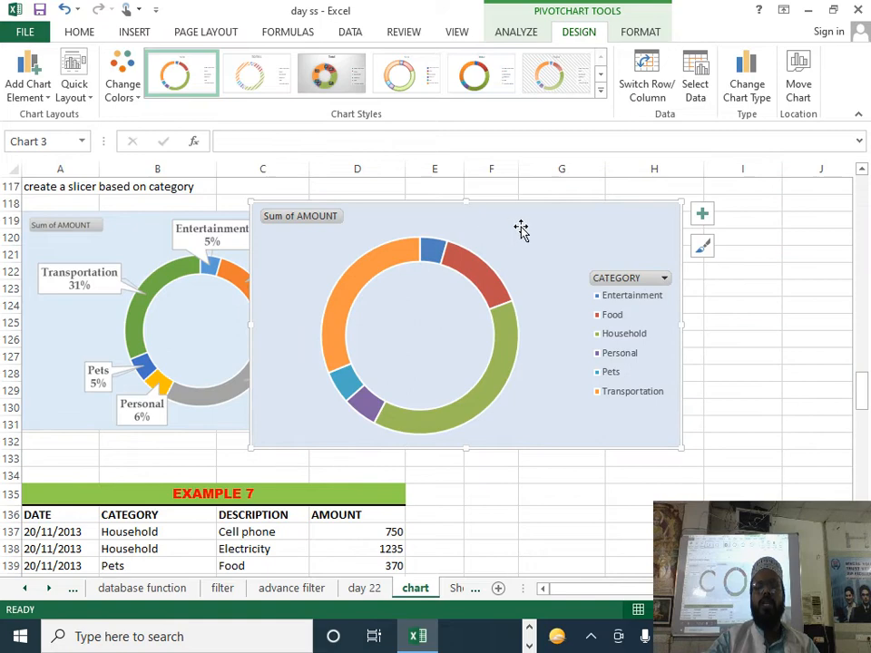
{"action": "left_click", "coordinate": [704, 214]}
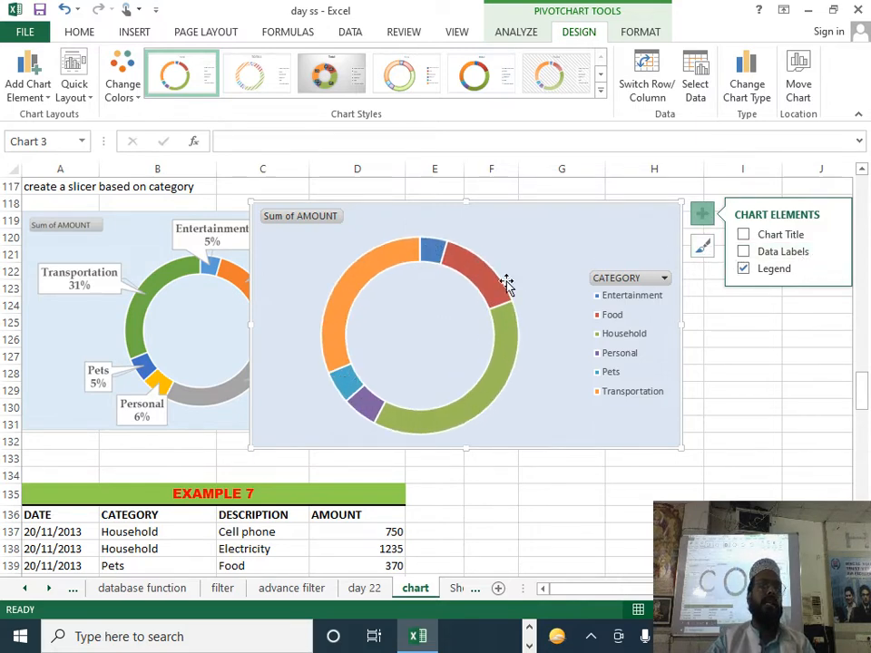
{"action": "left_click", "coordinate": [834, 253]}
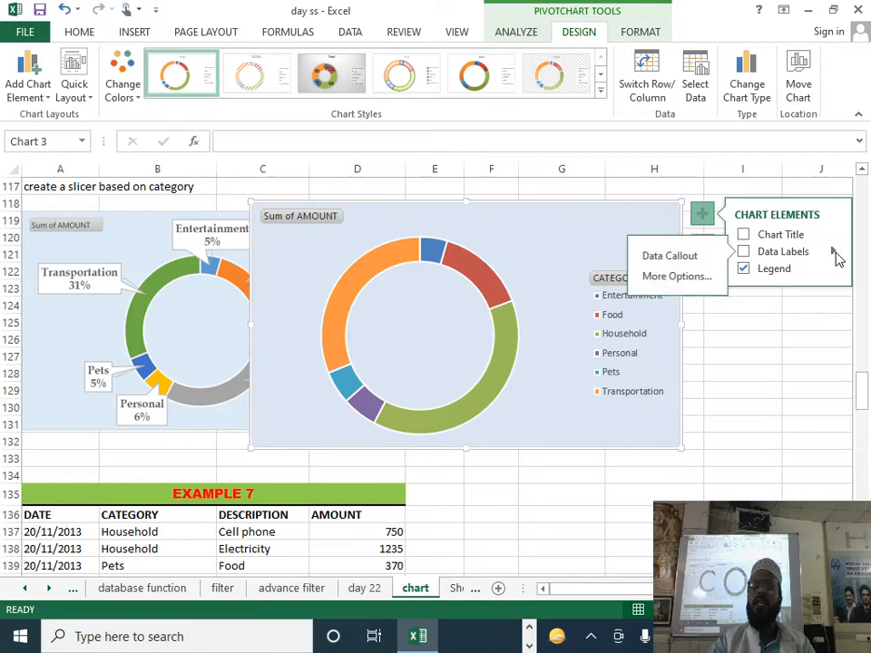
{"action": "left_click", "coordinate": [709, 259]}
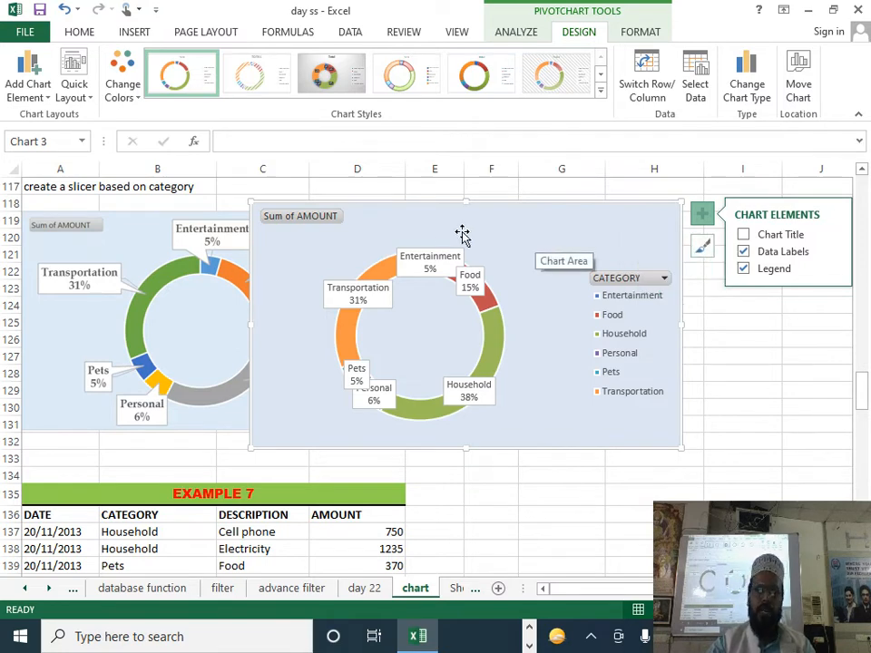
Spread the six category callouts outward around the doughnut ring, arranged as in the sample chart
{"action": "left_click", "coordinate": [433, 260]}
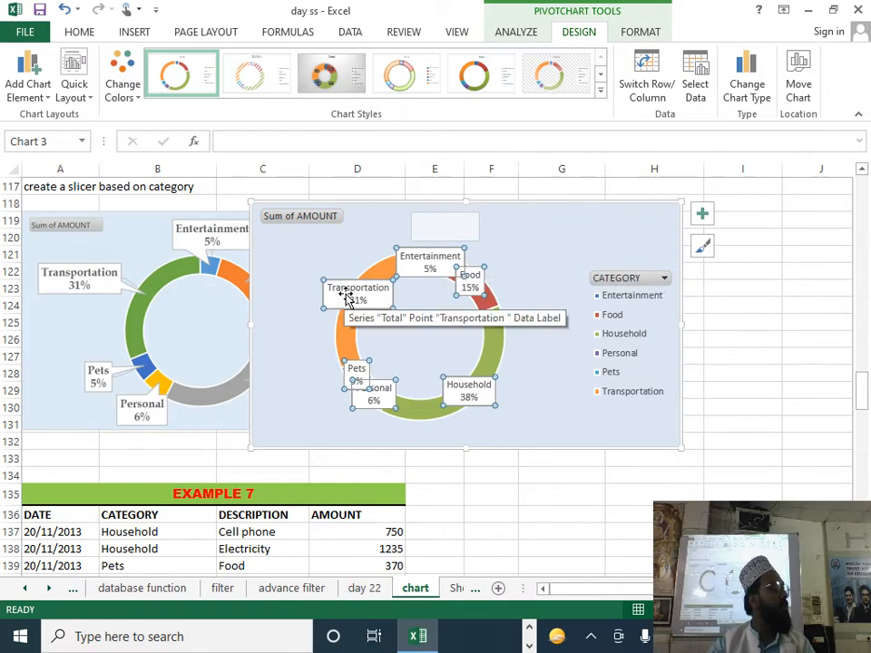
{"action": "left_click_drag", "start_coordinate": [348, 297], "coordinate": [300, 272]}
{"action": "left_click_drag", "start_coordinate": [338, 371], "coordinate": [254, 372]}
{"action": "left_click_drag", "start_coordinate": [385, 401], "coordinate": [329, 426]}
{"action": "left_click", "coordinate": [468, 389]}
{"action": "left_click_drag", "start_coordinate": [468, 389], "coordinate": [531, 406]}
{"action": "left_click", "coordinate": [484, 278]}
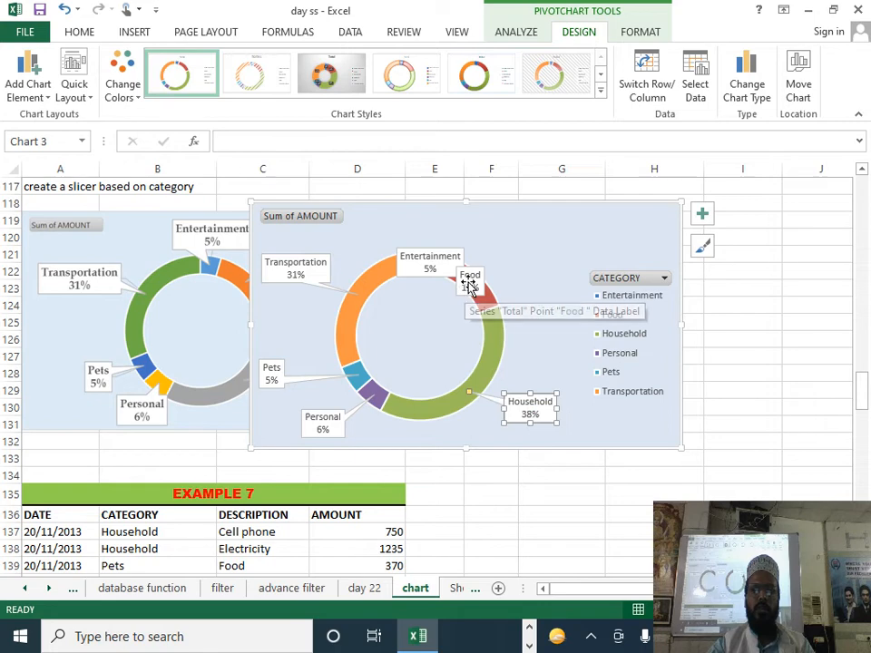
{"action": "left_click_drag", "start_coordinate": [483, 278], "coordinate": [521, 261]}
{"action": "left_click_drag", "start_coordinate": [446, 265], "coordinate": [478, 240]}
Move the labelled doughnut PivotChart back beside the sample, clear of the sample's legend
{"action": "scroll", "coordinate": [390, 458], "scroll_direction": "up", "scroll_amount": 2}
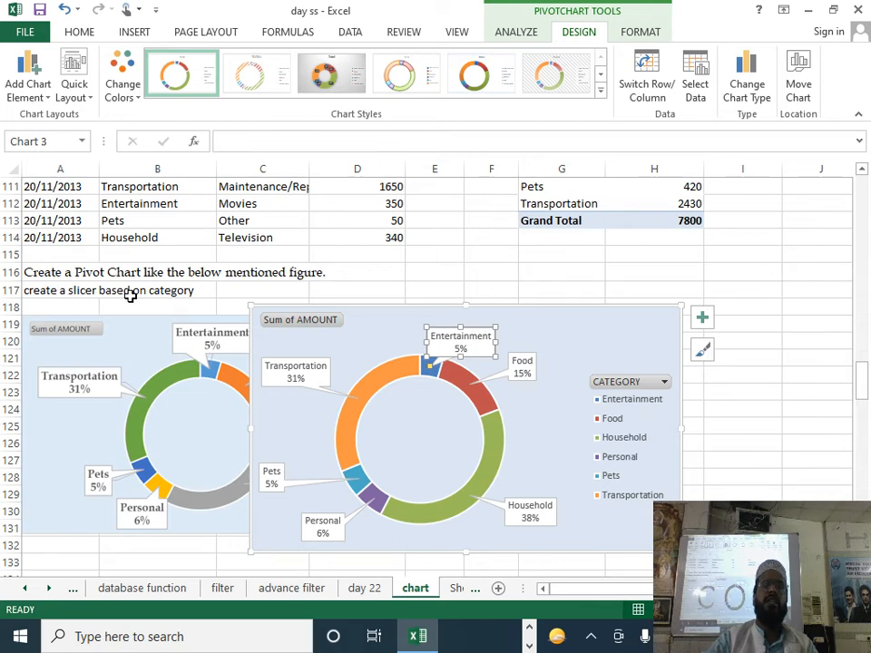
{"action": "left_click_drag", "start_coordinate": [574, 343], "coordinate": [781, 338]}
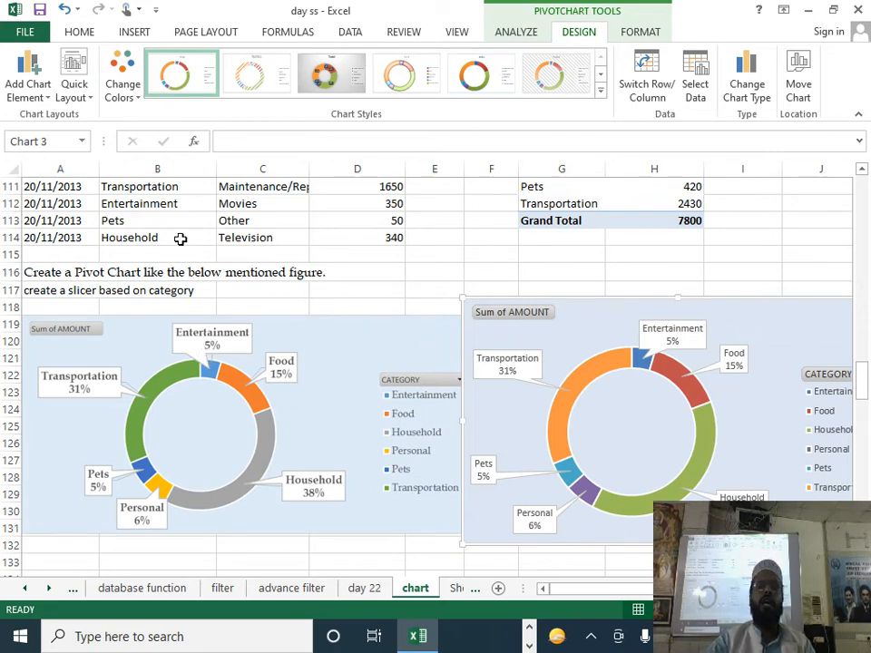
{"action": "scroll", "coordinate": [178, 214], "scroll_direction": "up", "scroll_amount": 1}
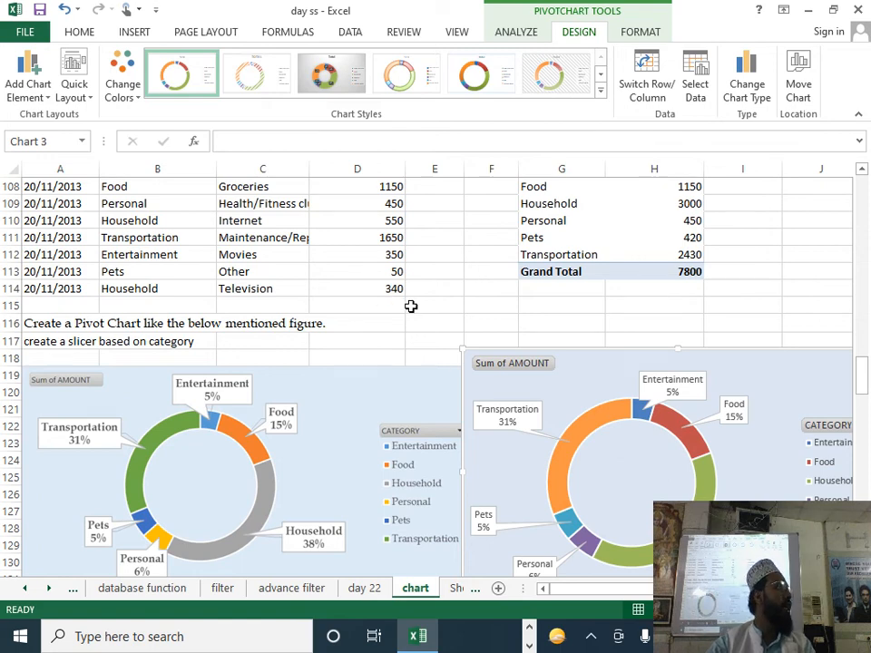
{"action": "scroll", "coordinate": [405, 379], "scroll_direction": "down", "scroll_amount": 3}
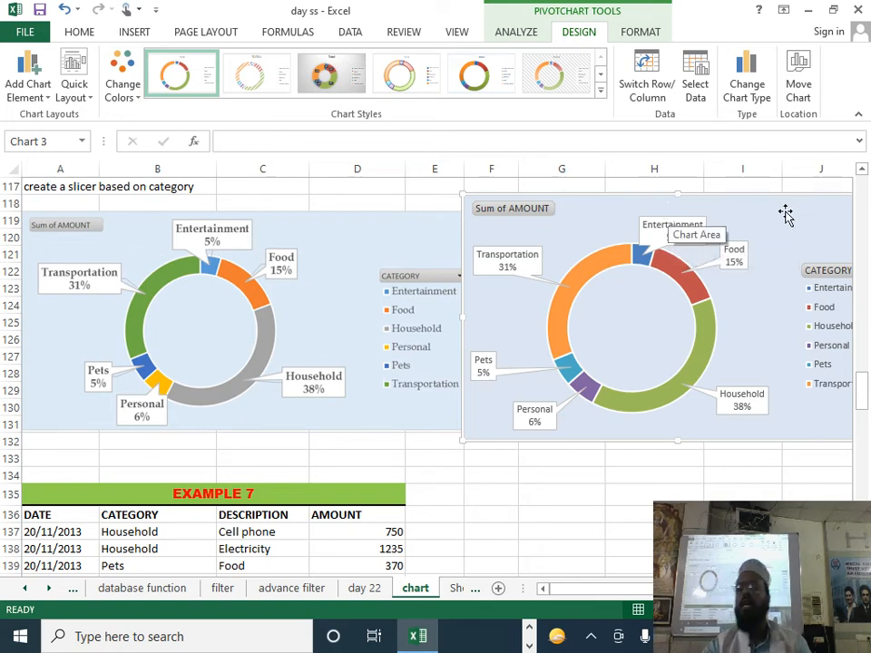
{"action": "left_click_drag", "start_coordinate": [766, 212], "coordinate": [777, 212]}
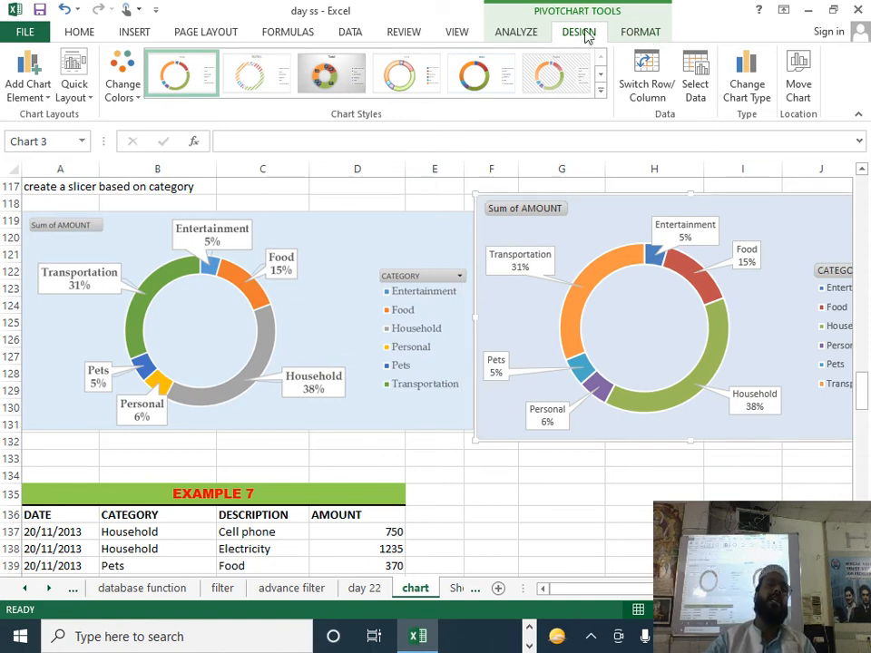
Insert a CATEGORY slicer for the doughnut PivotChart and place it over the sample chart, clear of the new chart
{"action": "left_click", "coordinate": [522, 35]}
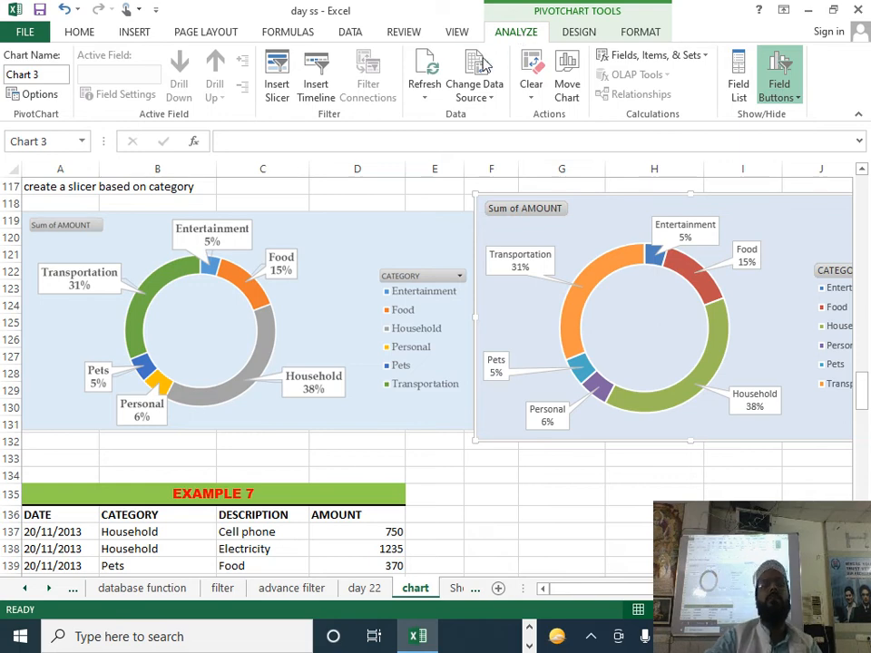
{"action": "left_click", "coordinate": [278, 83]}
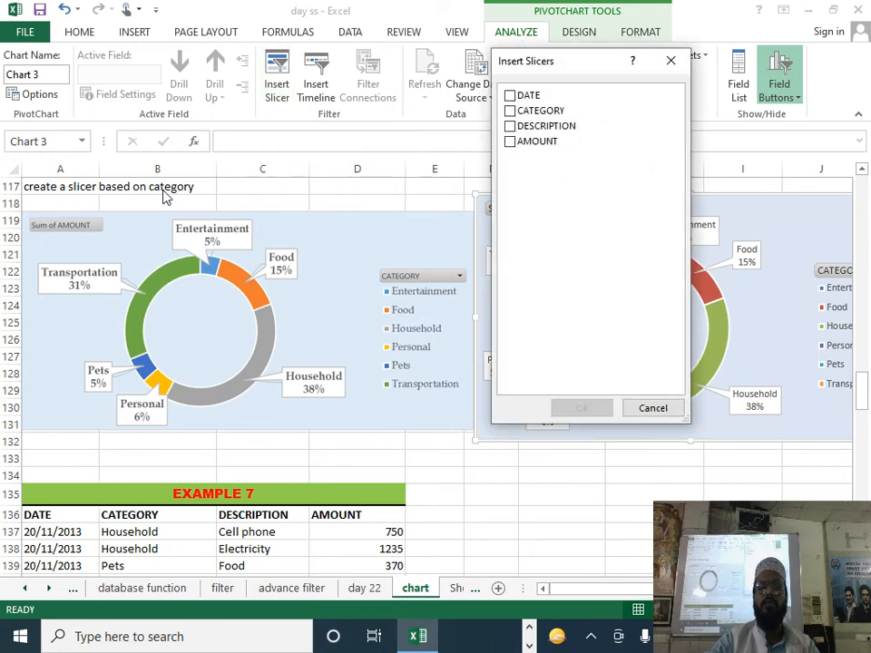
{"action": "left_click", "coordinate": [511, 110]}
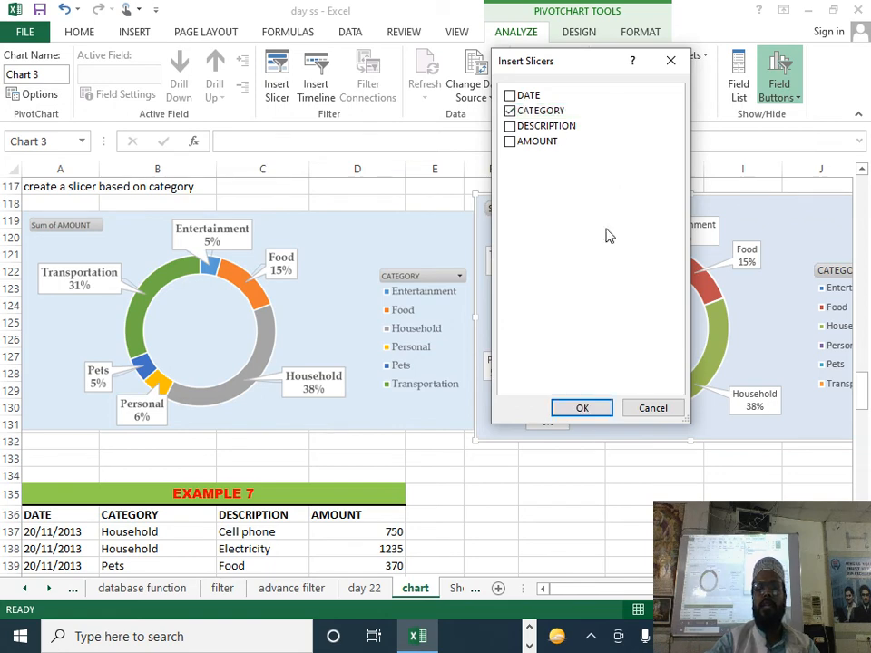
{"action": "left_click", "coordinate": [596, 407]}
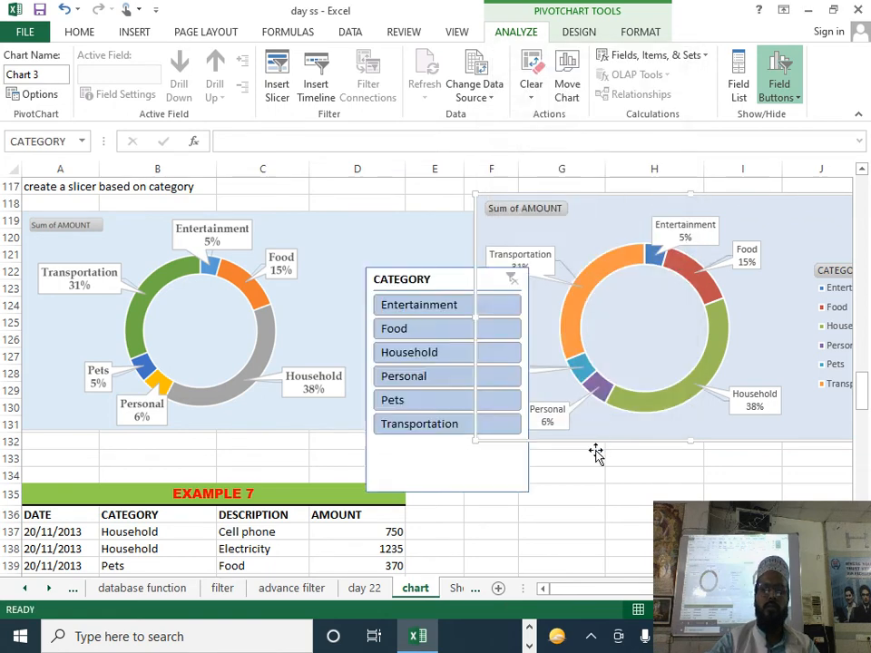
{"action": "left_click_drag", "start_coordinate": [454, 279], "coordinate": [353, 204]}
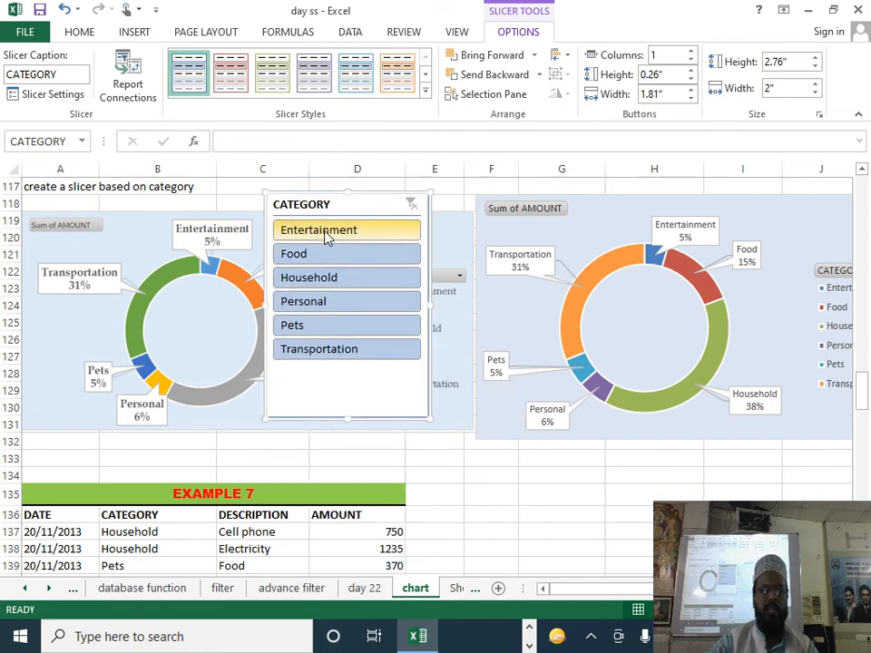
Filter the doughnut PivotChart to Entertainment and Household with the CATEGORY slicer, and clear the filter
{"action": "left_click", "coordinate": [327, 236]}
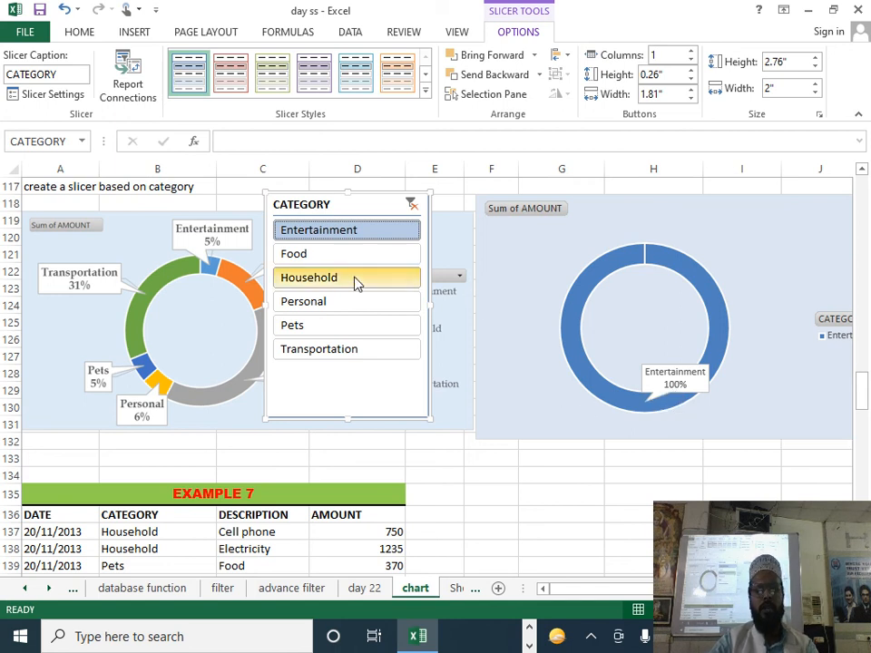
{"action": "left_click", "coordinate": [303, 281], "text": "ctrl"}
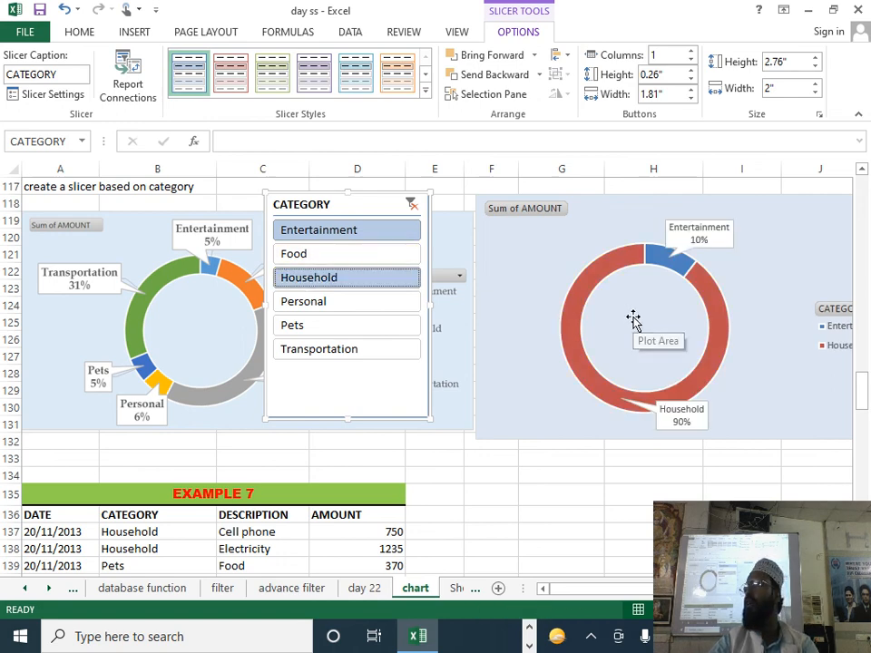
{"action": "left_click", "coordinate": [410, 205]}
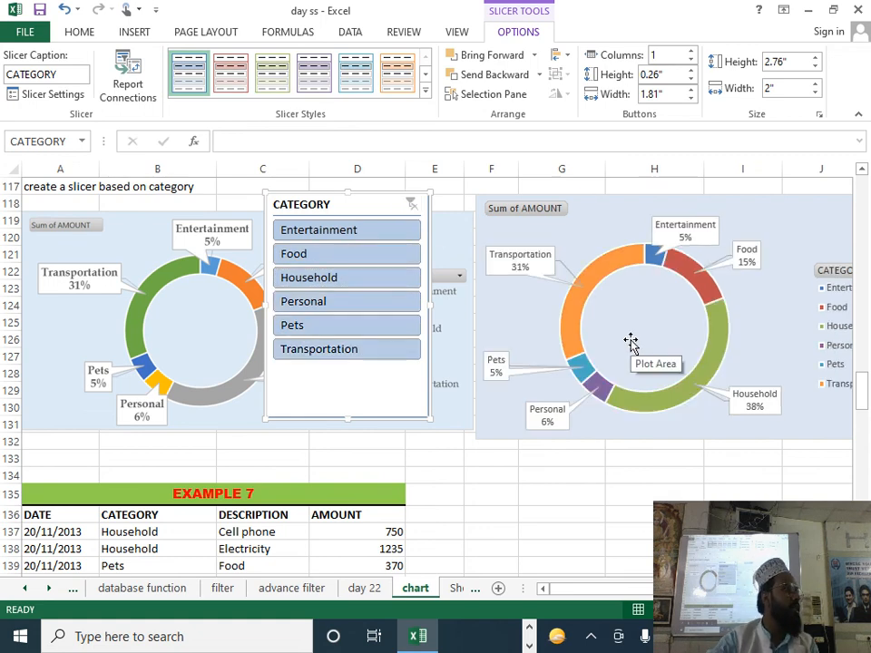